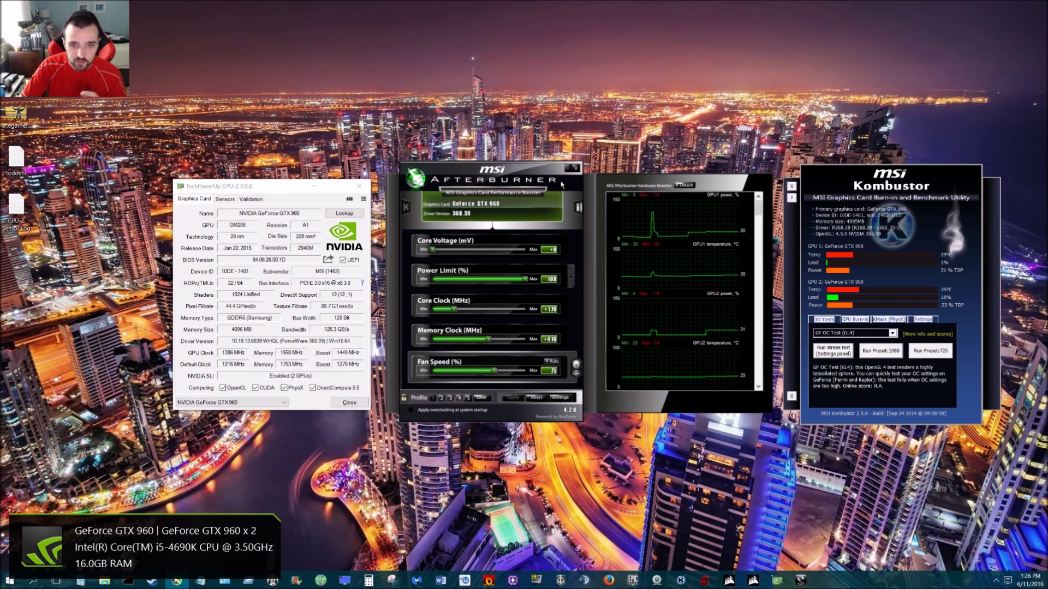
Close MSI Afterburner and launch it again
{"action": "left_click", "coordinate": [575, 168]}
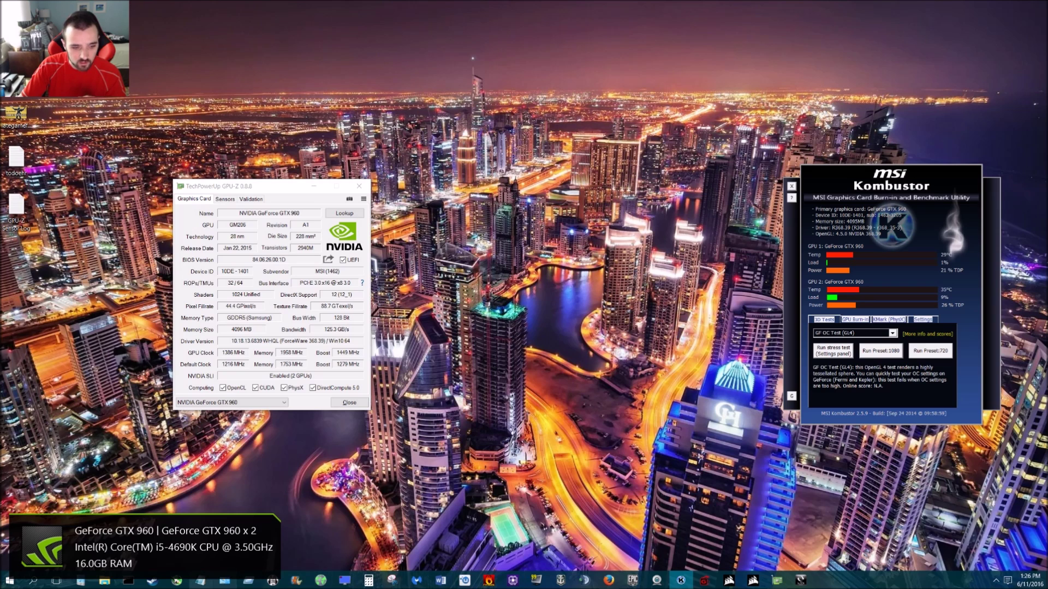
{"action": "left_click", "coordinate": [178, 584]}
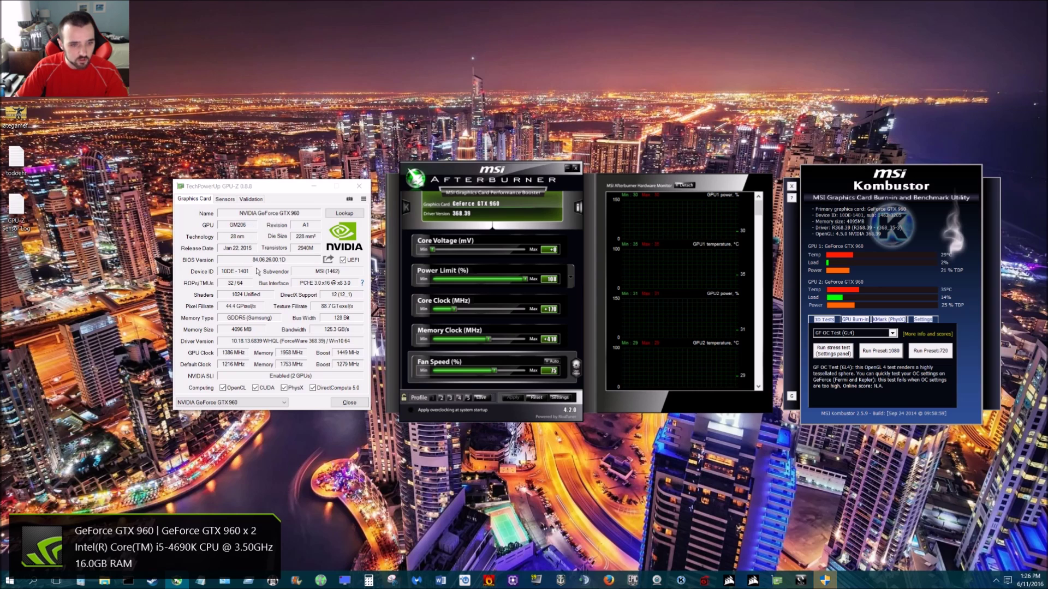
Select the first NVIDIA GeForce GTX 960 entry in GPU-Z and show its sensor readings
{"action": "left_click", "coordinate": [284, 404]}
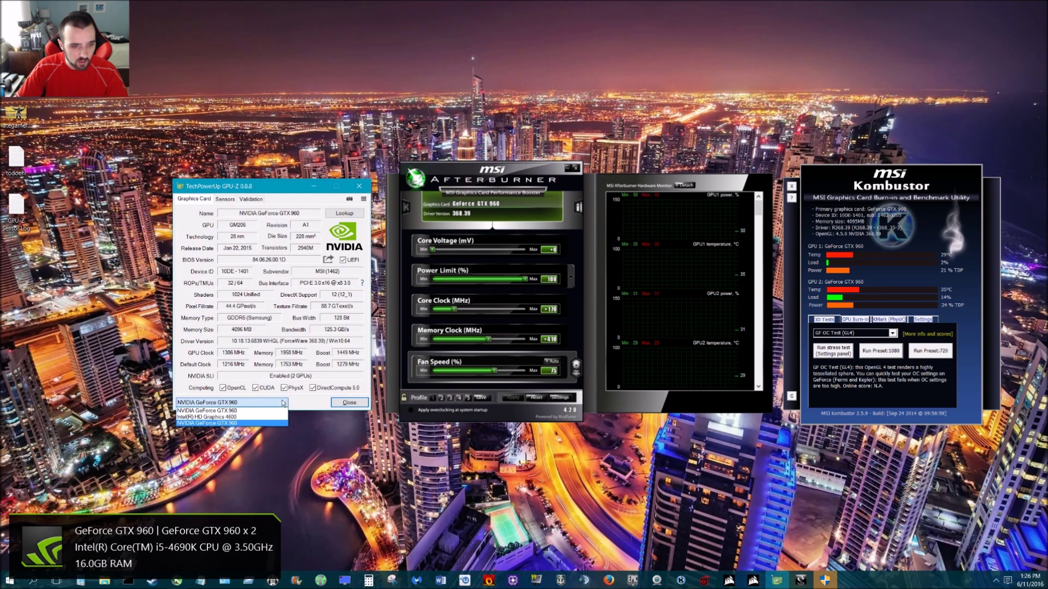
{"action": "left_click", "coordinate": [245, 410]}
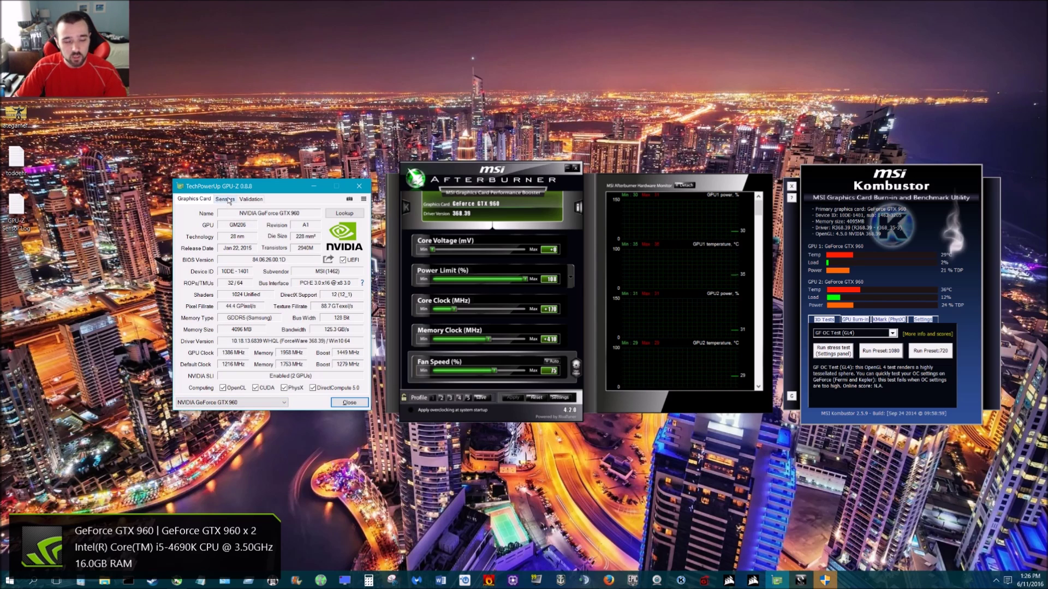
{"action": "left_click", "coordinate": [228, 199]}
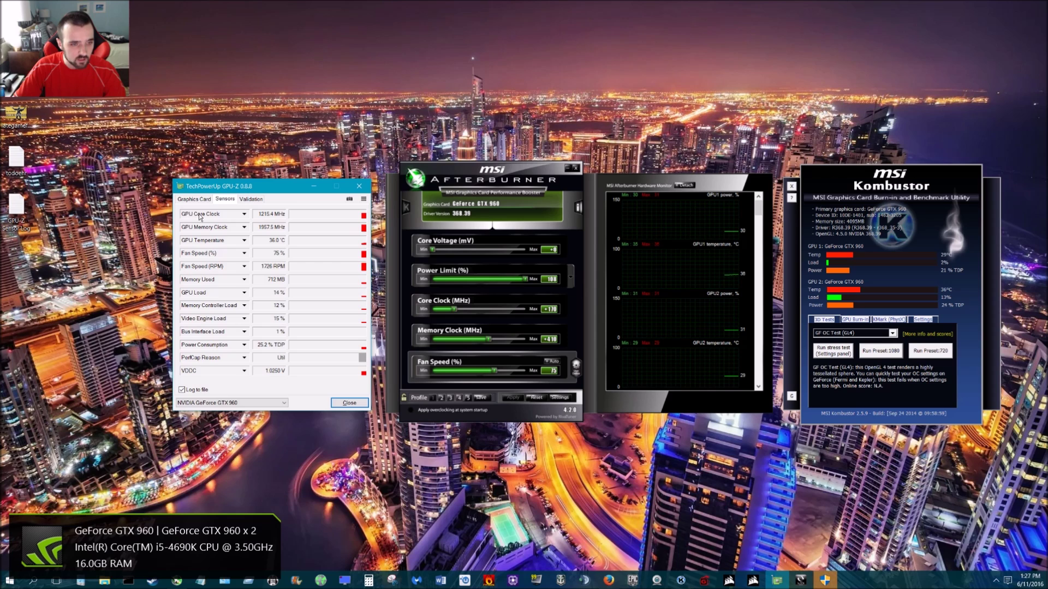
{"action": "left_click_drag", "start_coordinate": [263, 187], "coordinate": [278, 191]}
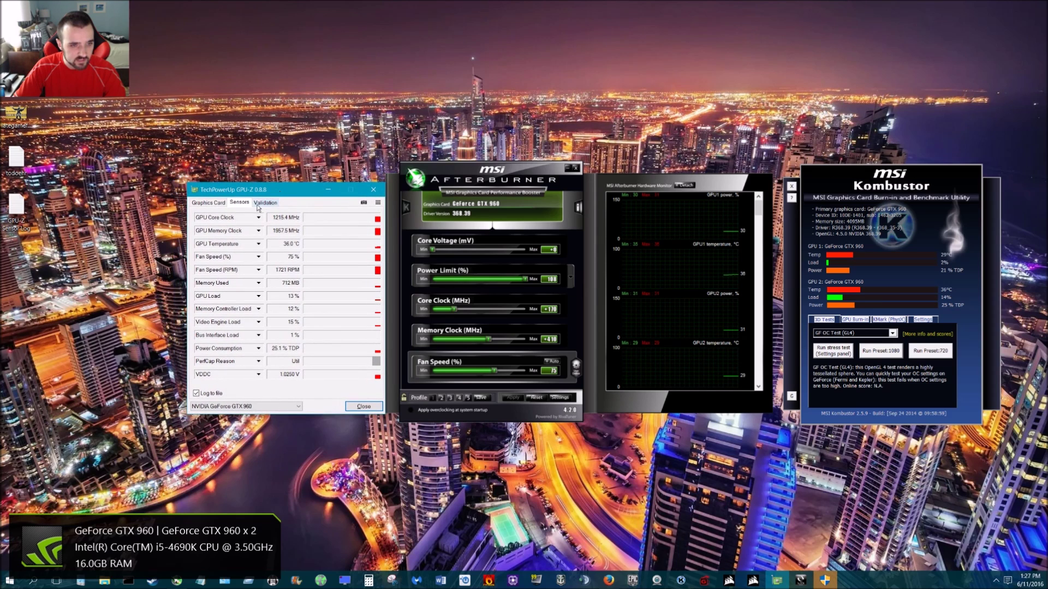
Set the GPU Temperature, GPU Memory Clock and GPU Core Clock sensors to show their average readings
{"action": "left_click", "coordinate": [258, 244]}
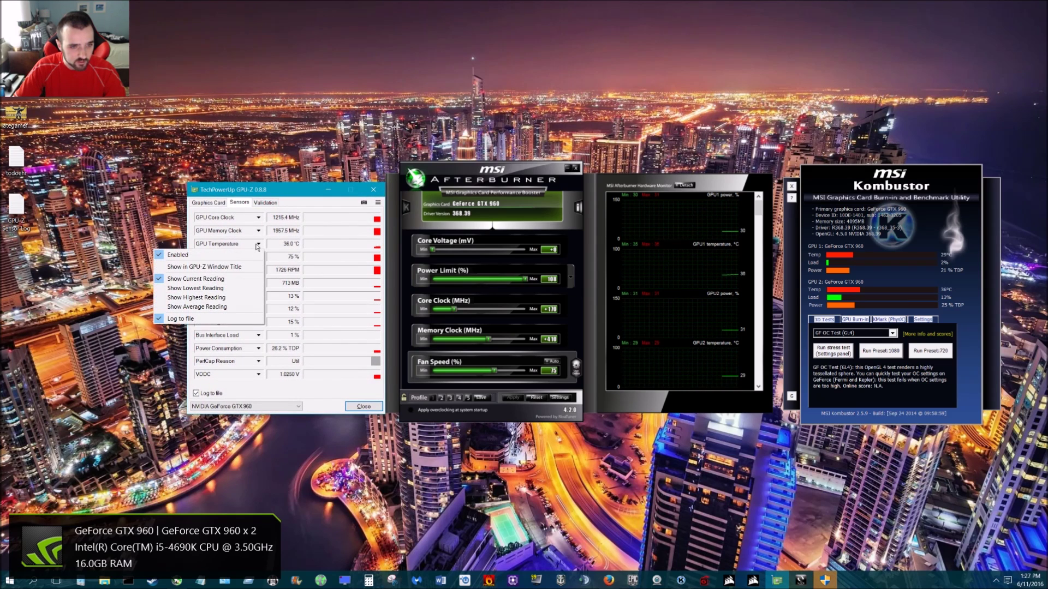
{"action": "left_click", "coordinate": [224, 307]}
{"action": "left_click", "coordinate": [258, 230]}
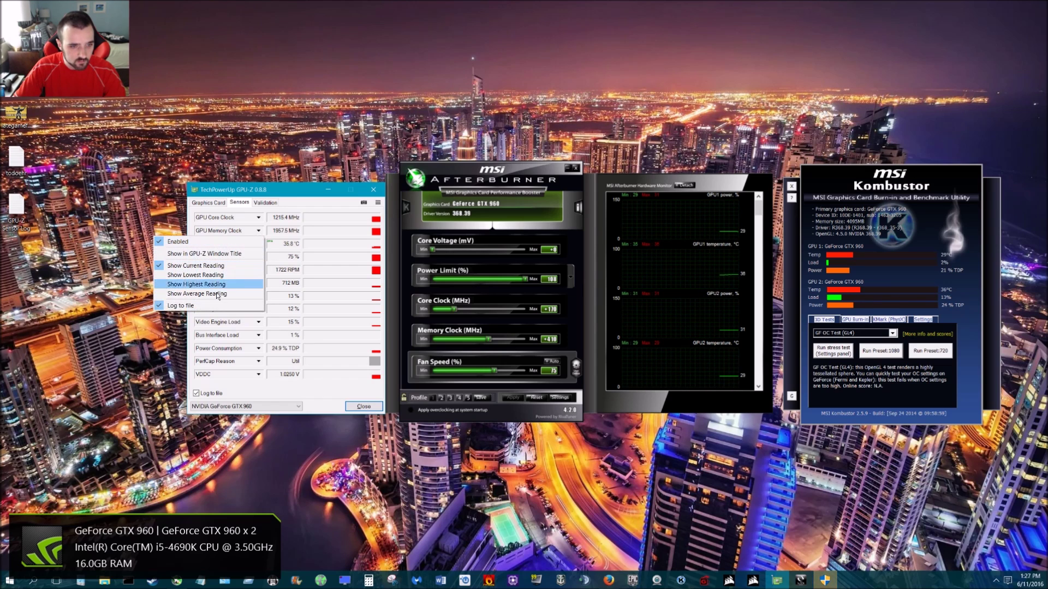
{"action": "left_click", "coordinate": [217, 293]}
{"action": "left_click", "coordinate": [259, 218]}
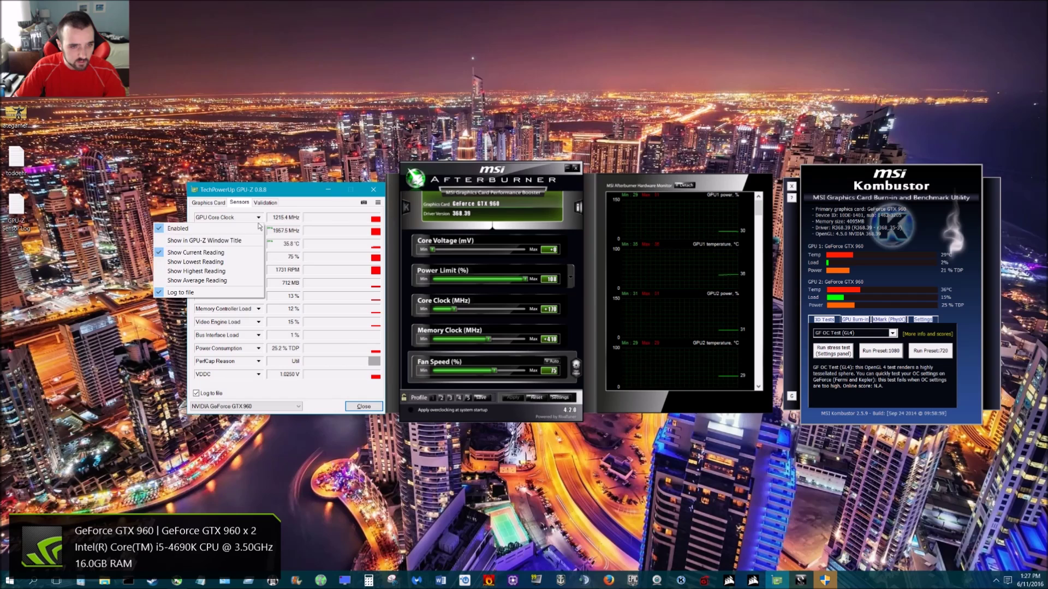
{"action": "left_click", "coordinate": [224, 281]}
Switch GPU-Z to the second NVIDIA GeForce GTX 960 and show average readings for its core clock, memory clock and temperature
{"action": "left_click", "coordinate": [249, 407]}
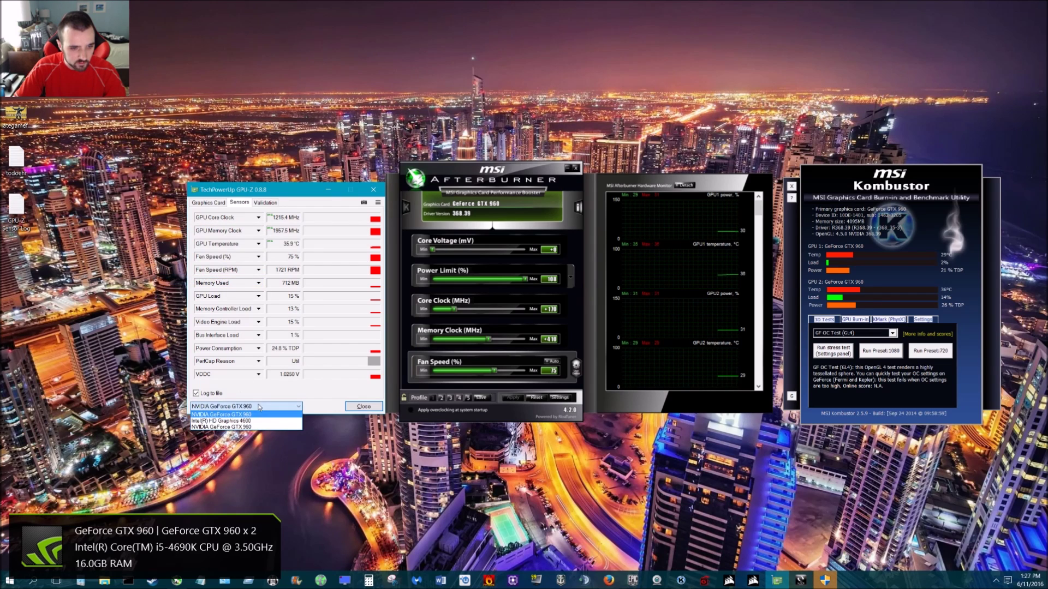
{"action": "left_click", "coordinate": [250, 428]}
{"action": "left_click", "coordinate": [258, 217]}
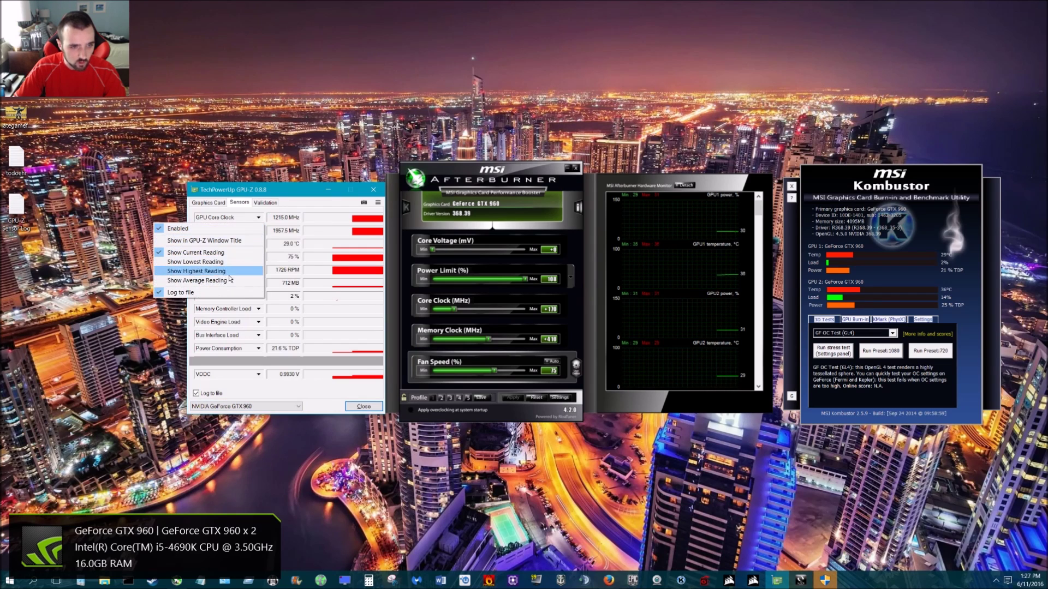
{"action": "left_click", "coordinate": [226, 287]}
{"action": "left_click", "coordinate": [258, 244]}
{"action": "left_click", "coordinate": [225, 293]}
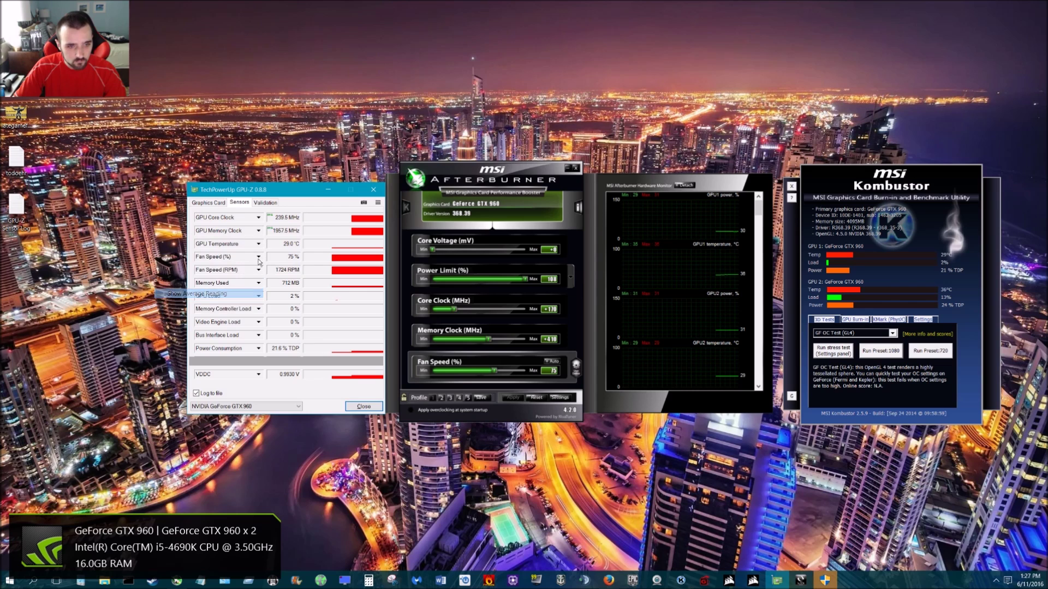
{"action": "left_click", "coordinate": [258, 244]}
{"action": "left_click", "coordinate": [226, 312]}
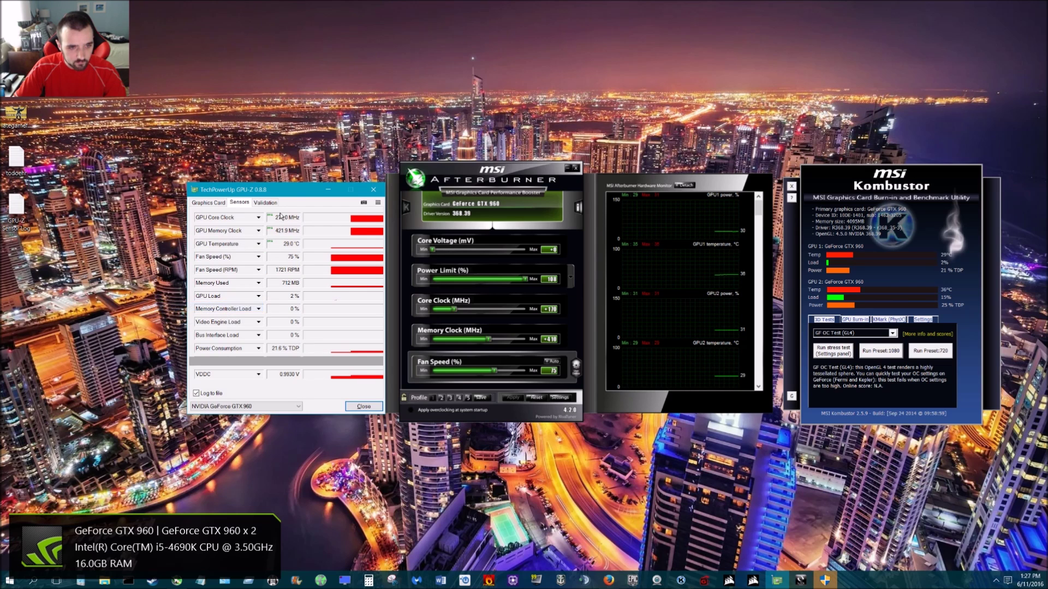
Reset the overclock settings in MSI Afterburner to defaults and display the card's clock details in GPU-Z
{"action": "left_click_drag", "start_coordinate": [298, 198], "coordinate": [273, 179]}
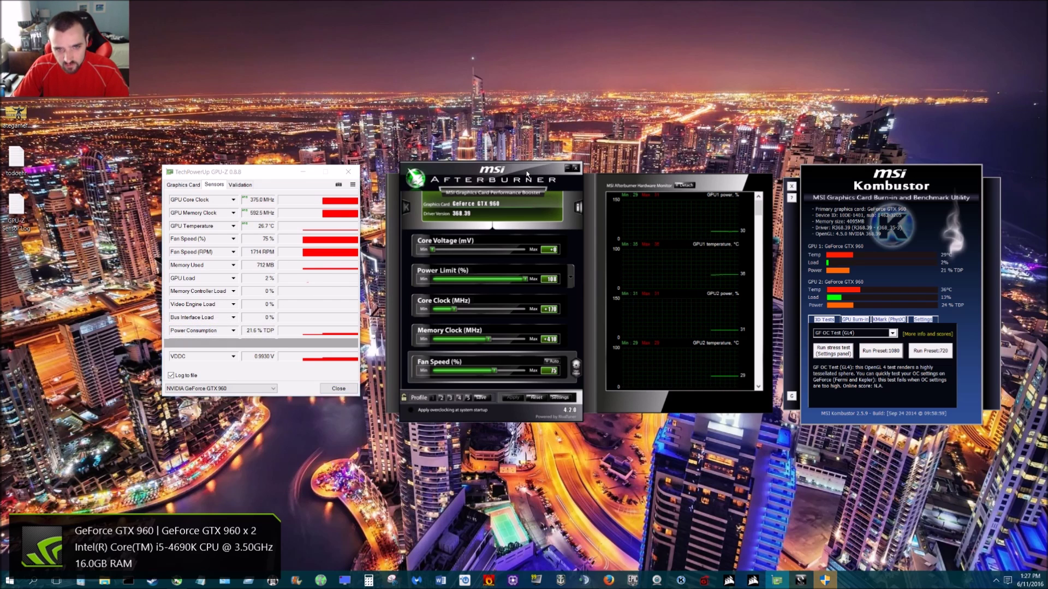
{"action": "left_click_drag", "start_coordinate": [526, 174], "coordinate": [514, 167]}
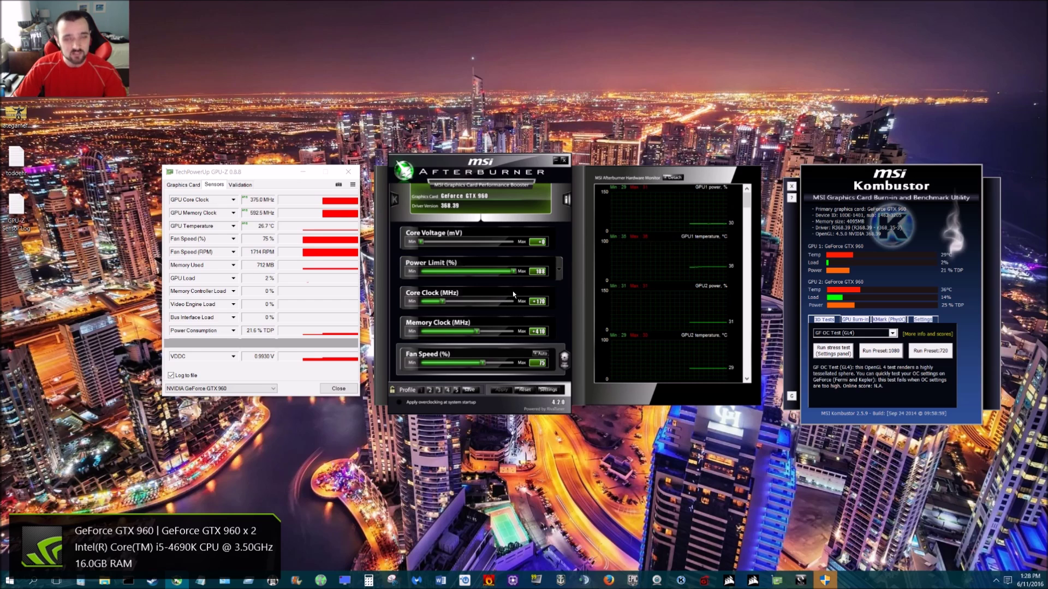
{"action": "left_click", "coordinate": [525, 391]}
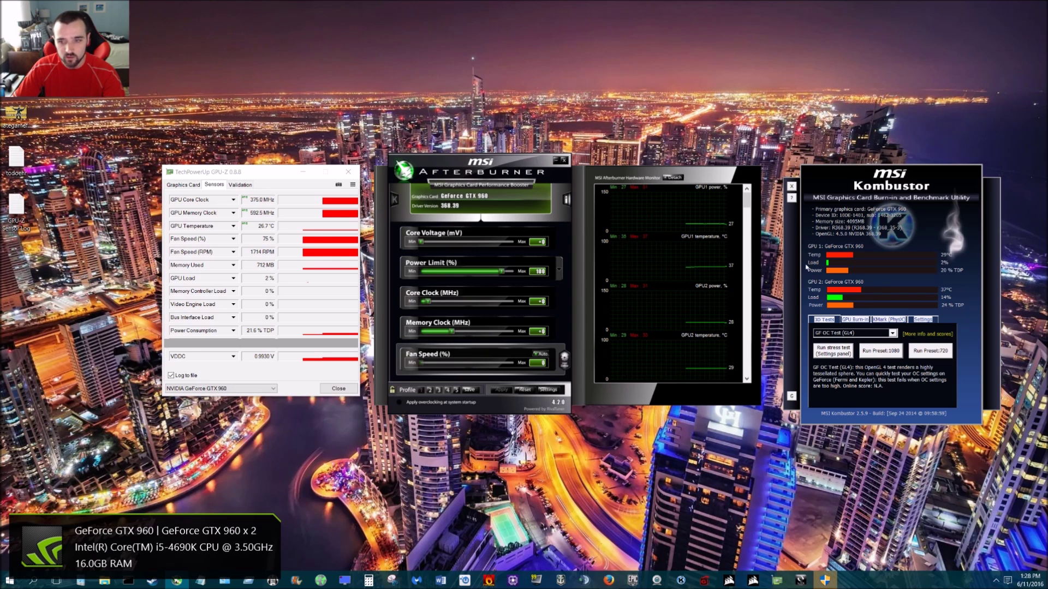
{"action": "left_click", "coordinate": [180, 186]}
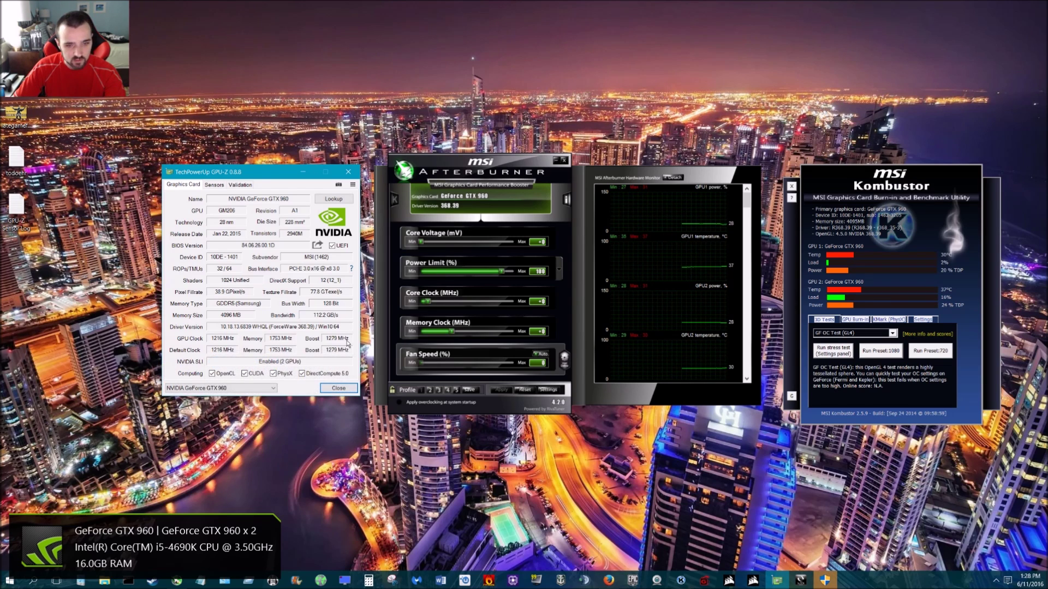
Load saved profile 2 in MSI Afterburner and apply a fan speed of 75%
{"action": "left_click", "coordinate": [429, 390]}
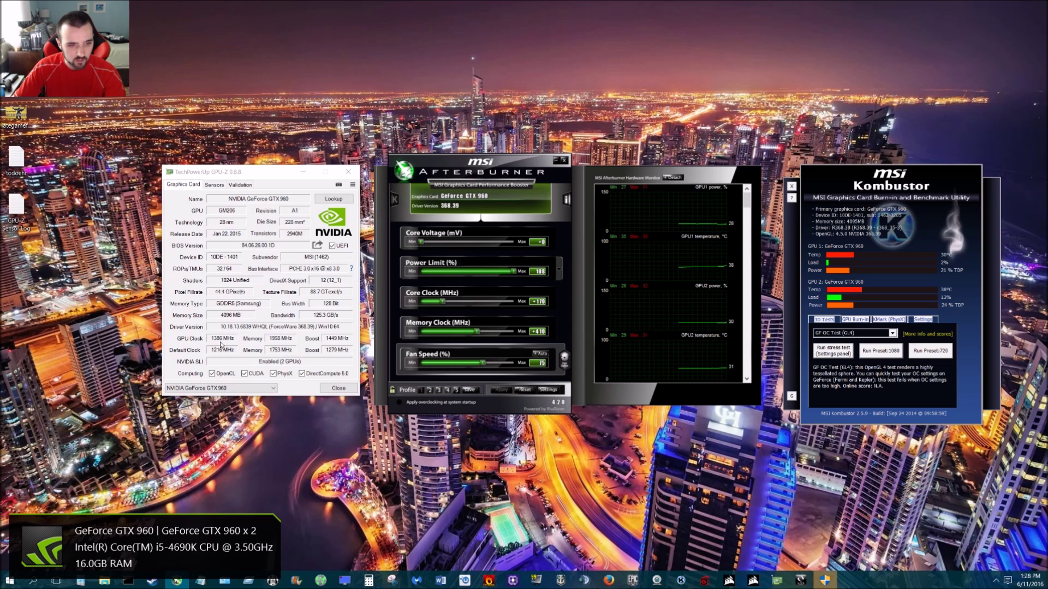
{"action": "left_click_drag", "start_coordinate": [860, 174], "coordinate": [848, 158]}
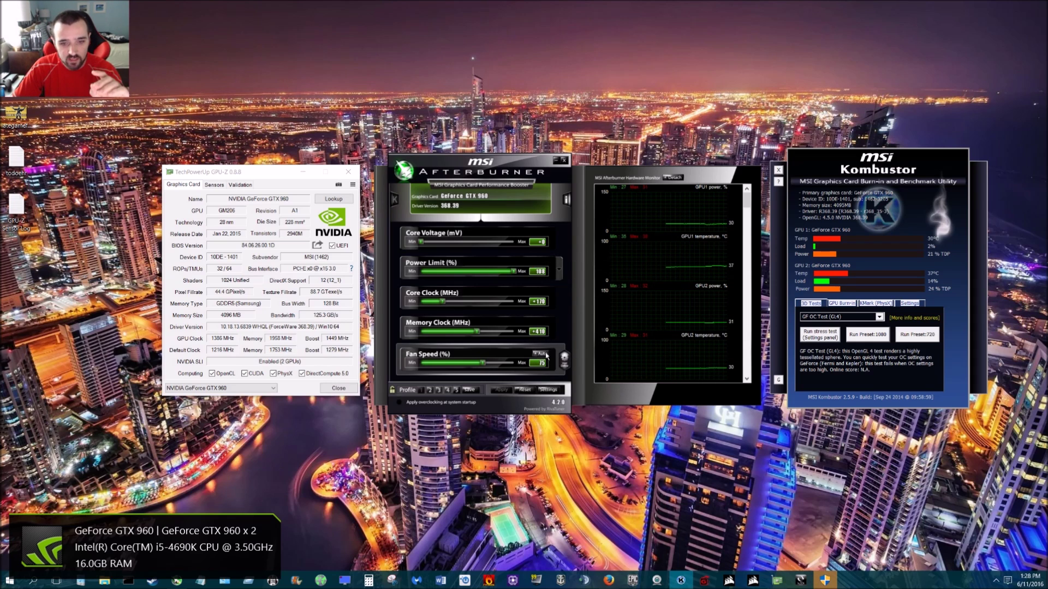
{"action": "left_click", "coordinate": [491, 365]}
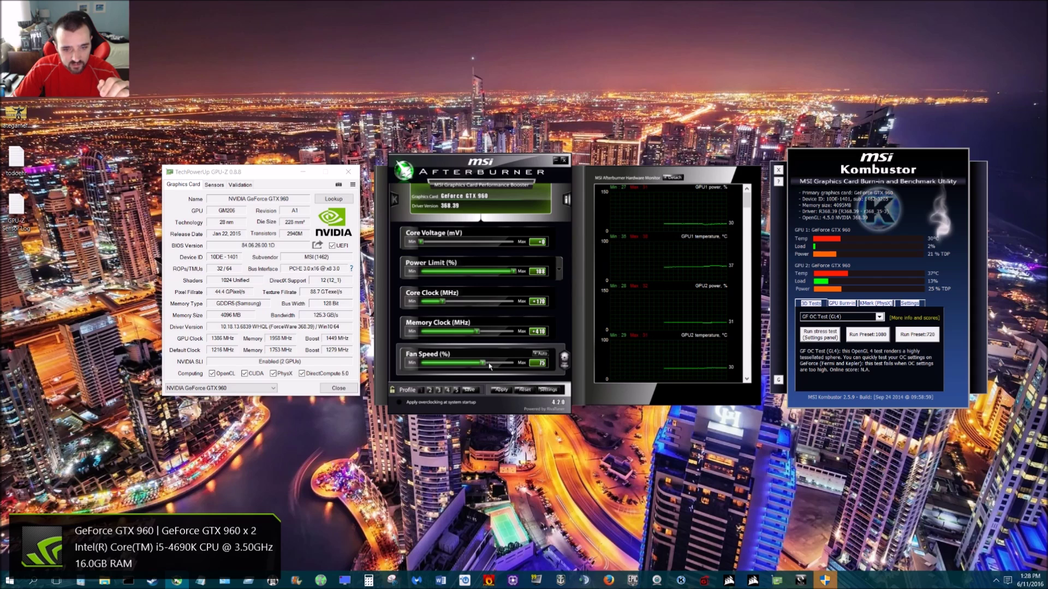
{"action": "left_click", "coordinate": [501, 389]}
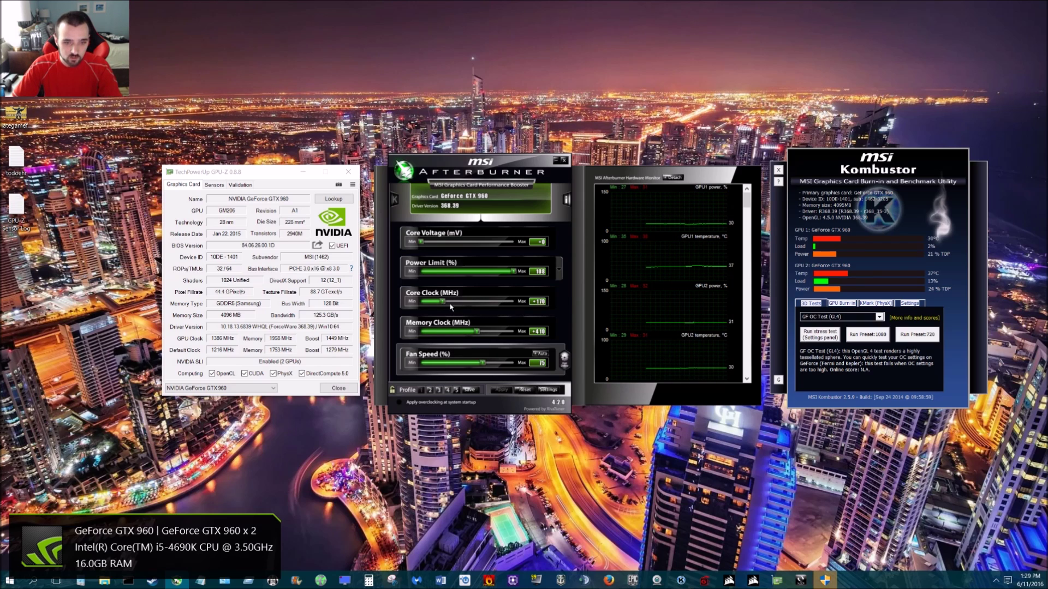
Set the core clock offset to +180 MHz and save the settings to profile 2
{"action": "left_click_drag", "start_coordinate": [449, 303], "coordinate": [446, 304]}
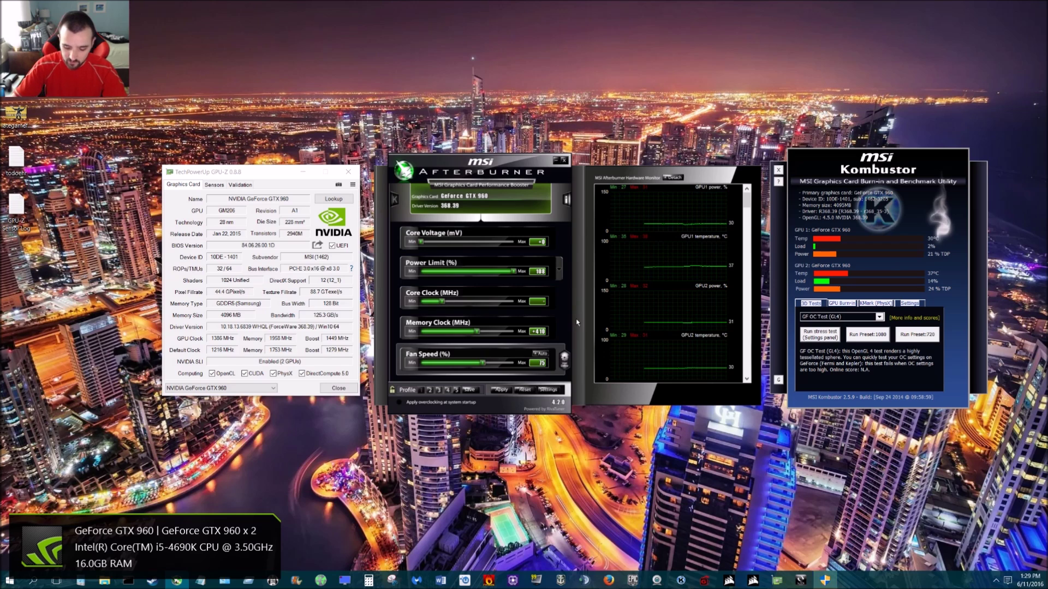
{"action": "type", "text": "180"}
{"action": "key", "text": "Return"}
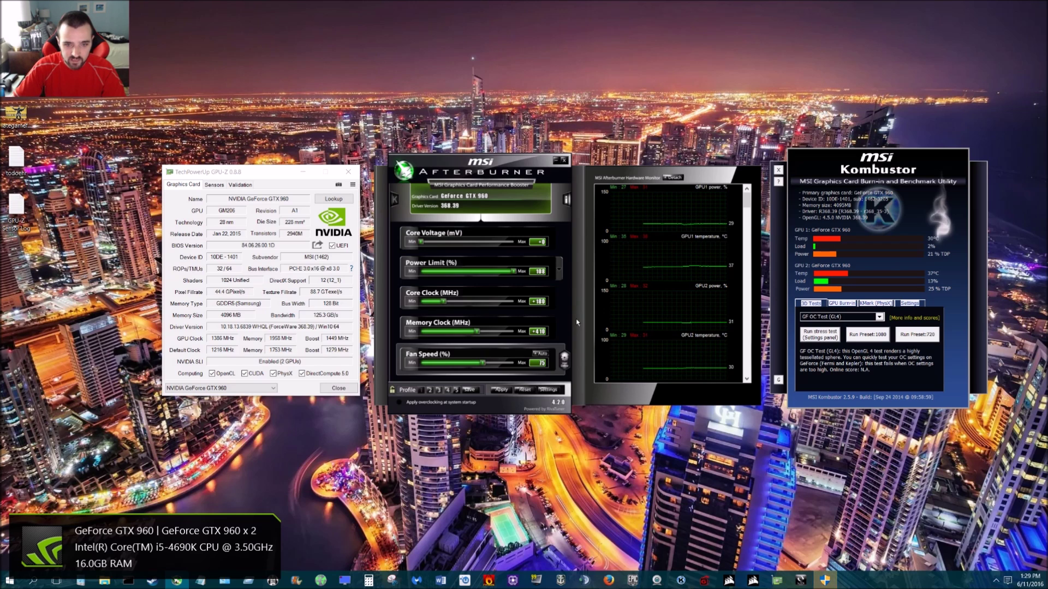
{"action": "left_click", "coordinate": [473, 406]}
{"action": "left_click", "coordinate": [430, 391]}
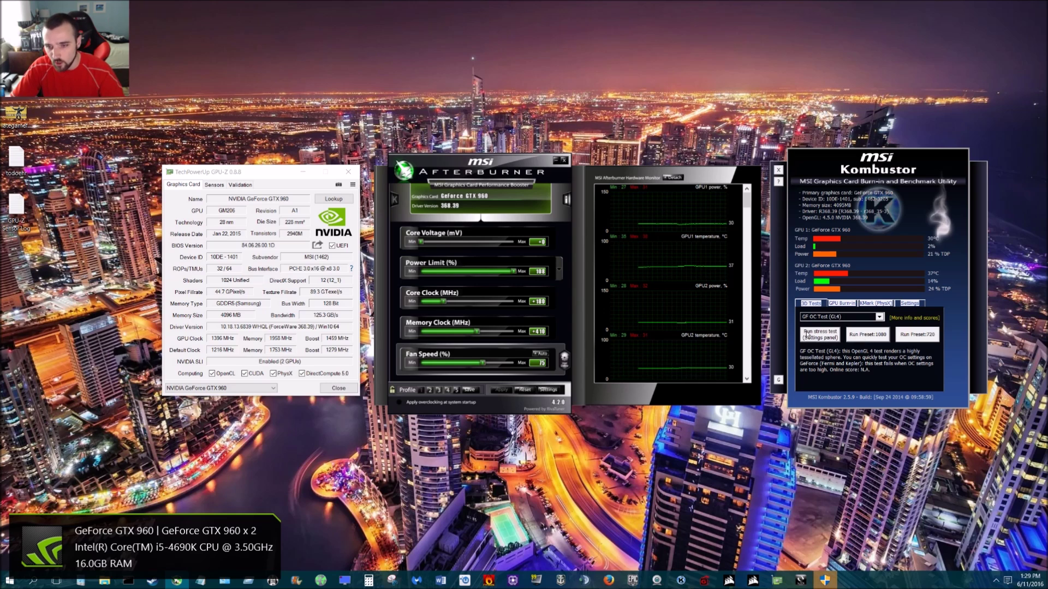
Look through the GPU burn-in and 3D test options in MSI Kombustor, and show the sensor readings in GPU-Z
{"action": "left_click", "coordinate": [844, 304]}
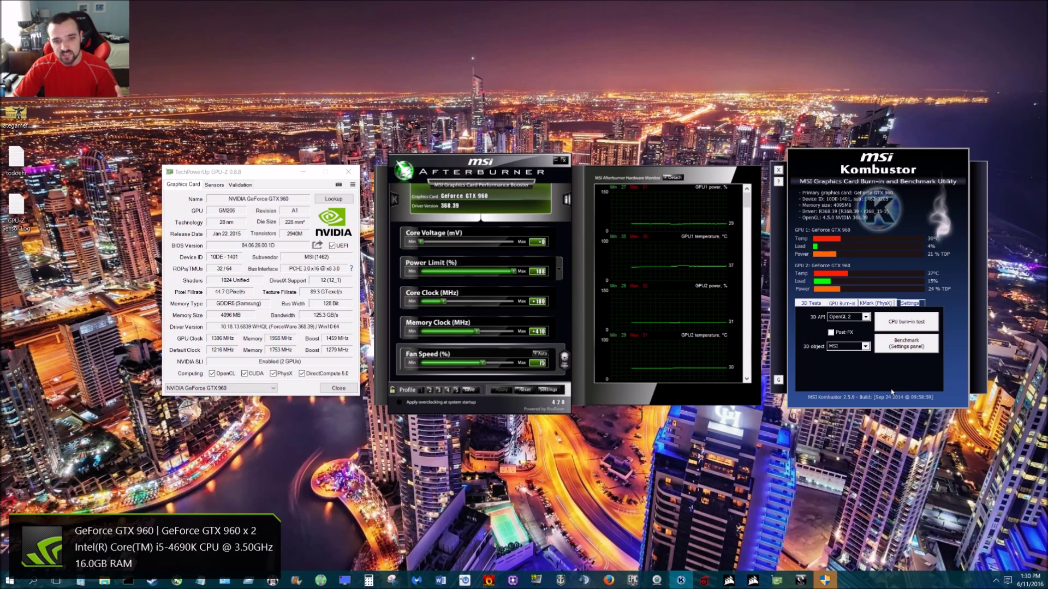
{"action": "left_click", "coordinate": [810, 304]}
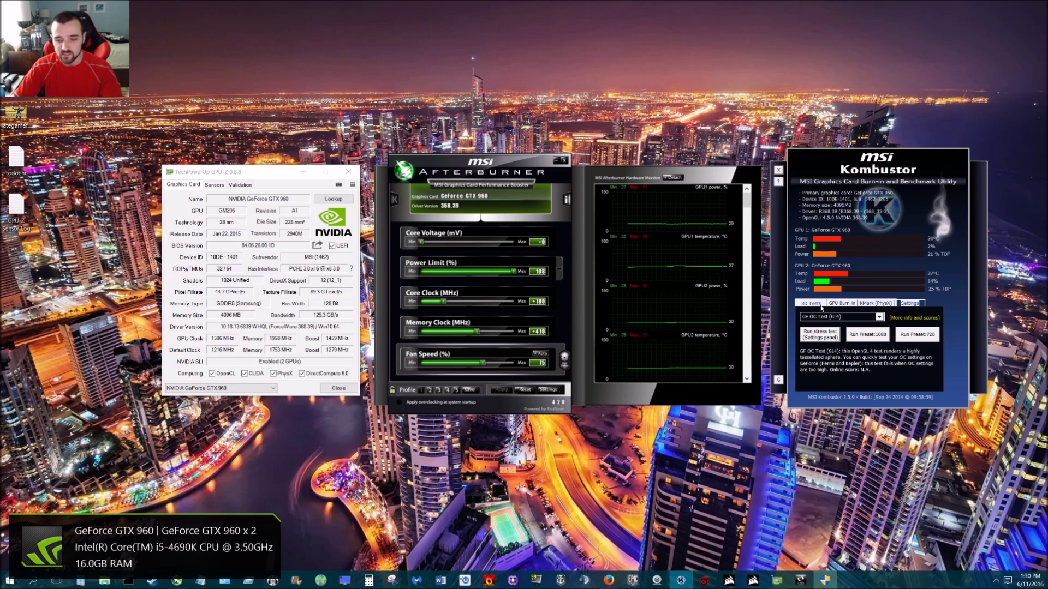
{"action": "left_click", "coordinate": [842, 303]}
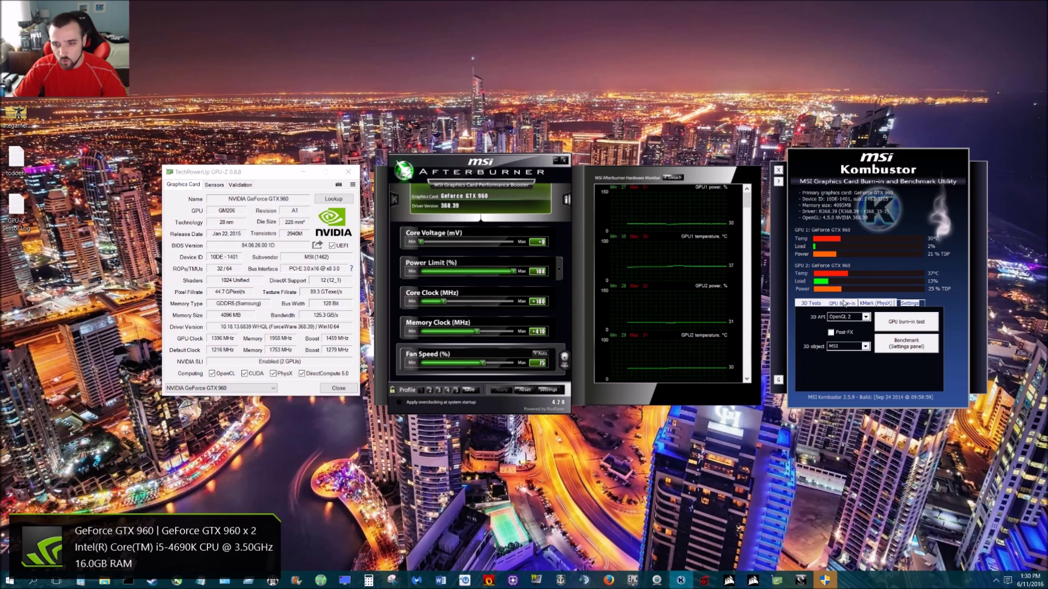
{"action": "left_click", "coordinate": [811, 303]}
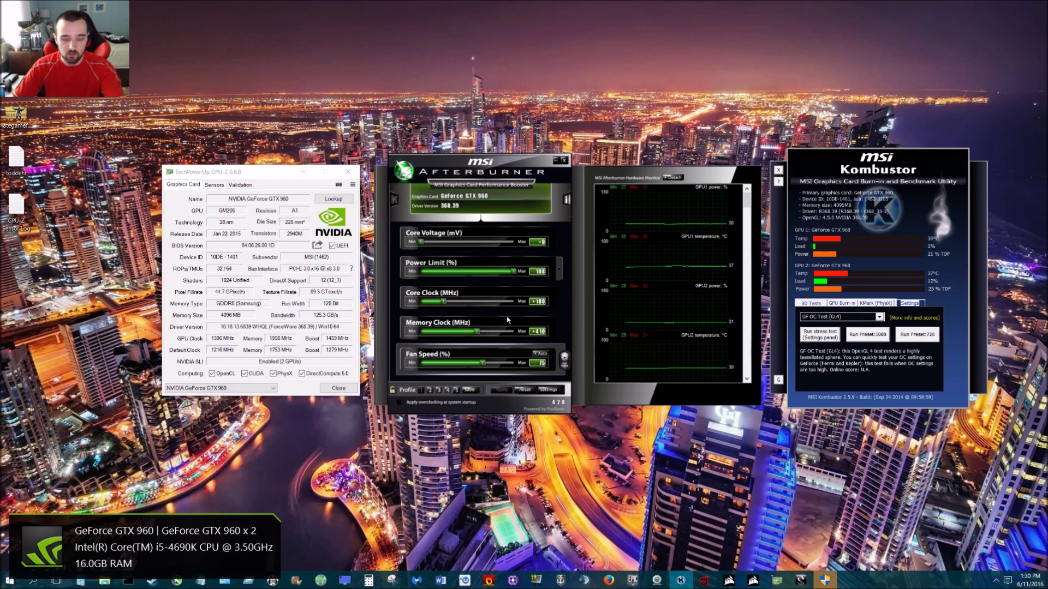
{"action": "left_click", "coordinate": [213, 185]}
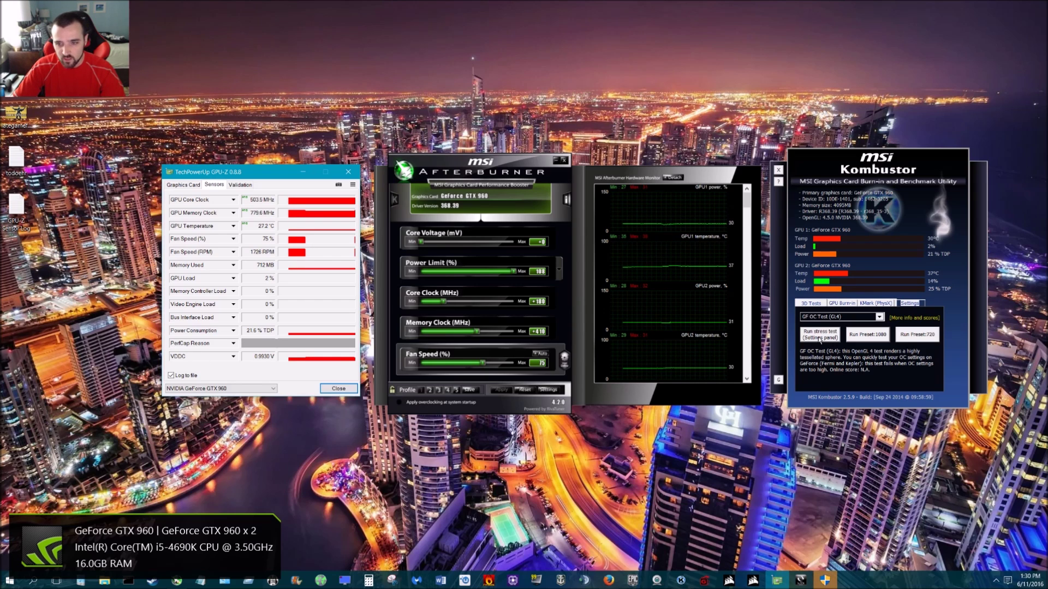
Choose 8X MSAA anti-aliasing and a render resolution in the Kombustor settings, and return to the 3D test options
{"action": "left_click", "coordinate": [911, 303]}
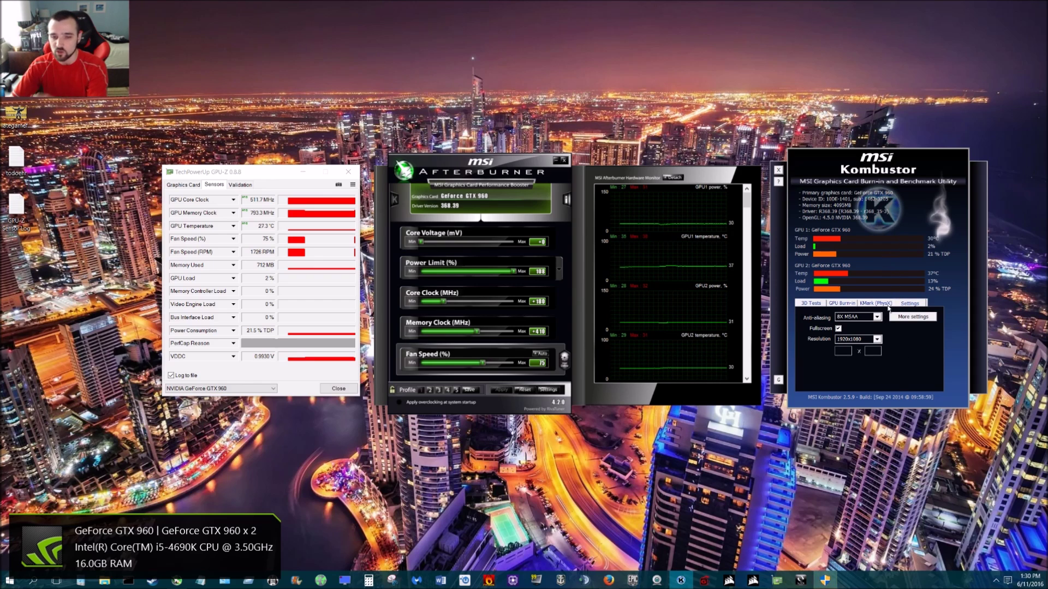
{"action": "left_click", "coordinate": [857, 317]}
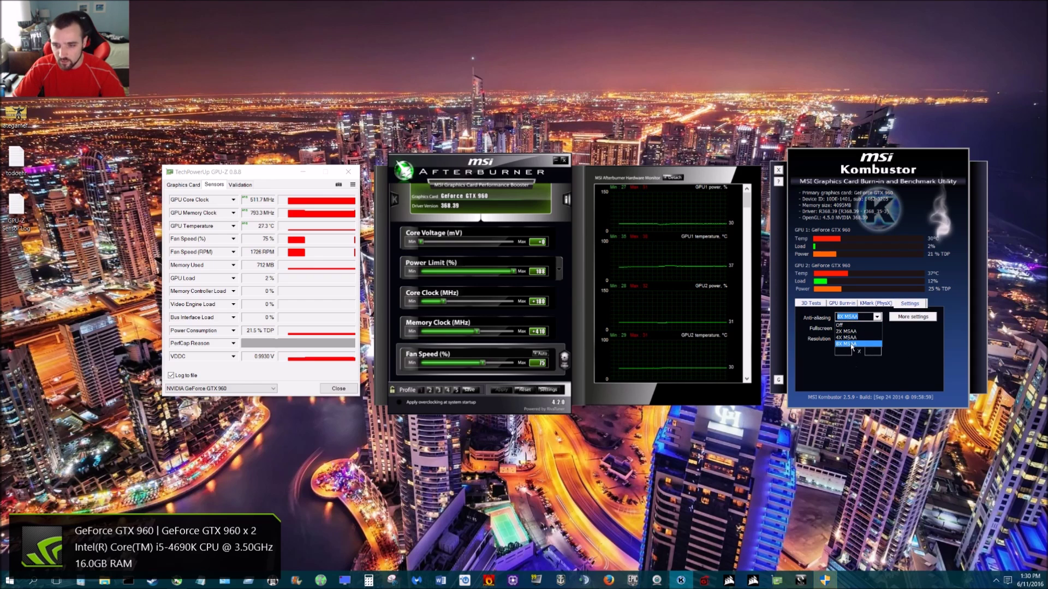
{"action": "left_click", "coordinate": [839, 335]}
{"action": "left_click", "coordinate": [855, 339]}
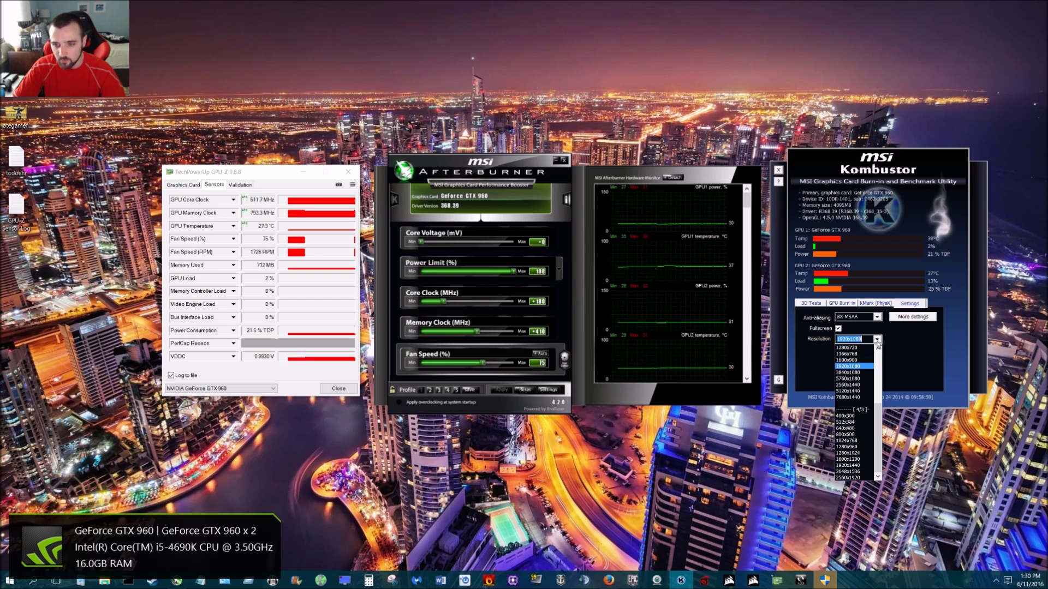
{"action": "left_click", "coordinate": [851, 349]}
{"action": "left_click", "coordinate": [810, 303]}
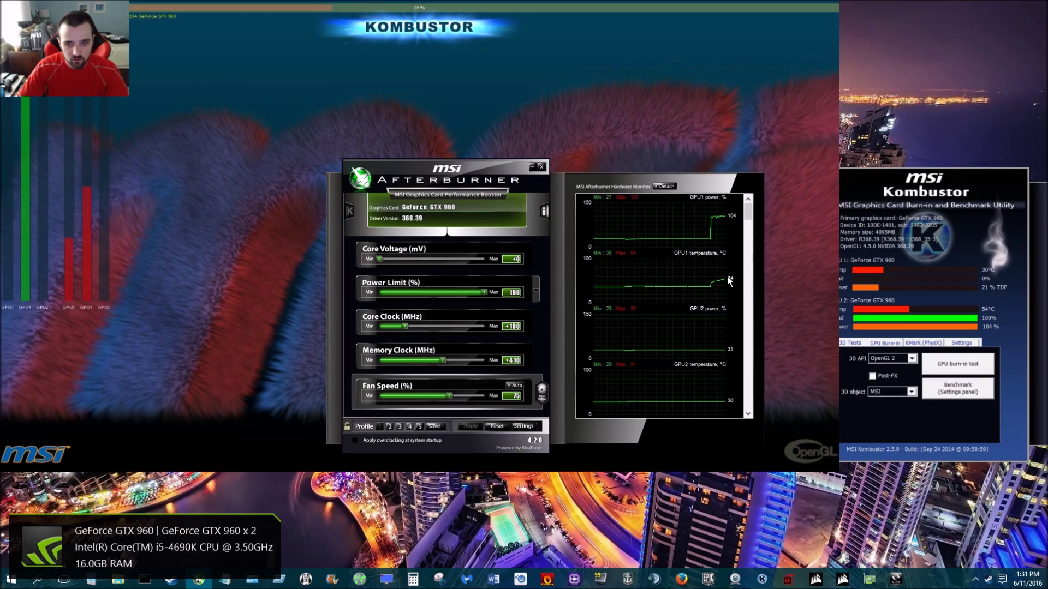
Move Afterburner aside during the burn-in test, bring up GPU-Z and switch its sensors to the other NVIDIA GeForce GTX 960
{"action": "mouse_move", "coordinate": [581, 203]}
{"action": "left_click_drag", "start_coordinate": [458, 170], "coordinate": [705, 230]}
{"action": "left_click", "coordinate": [869, 579]}
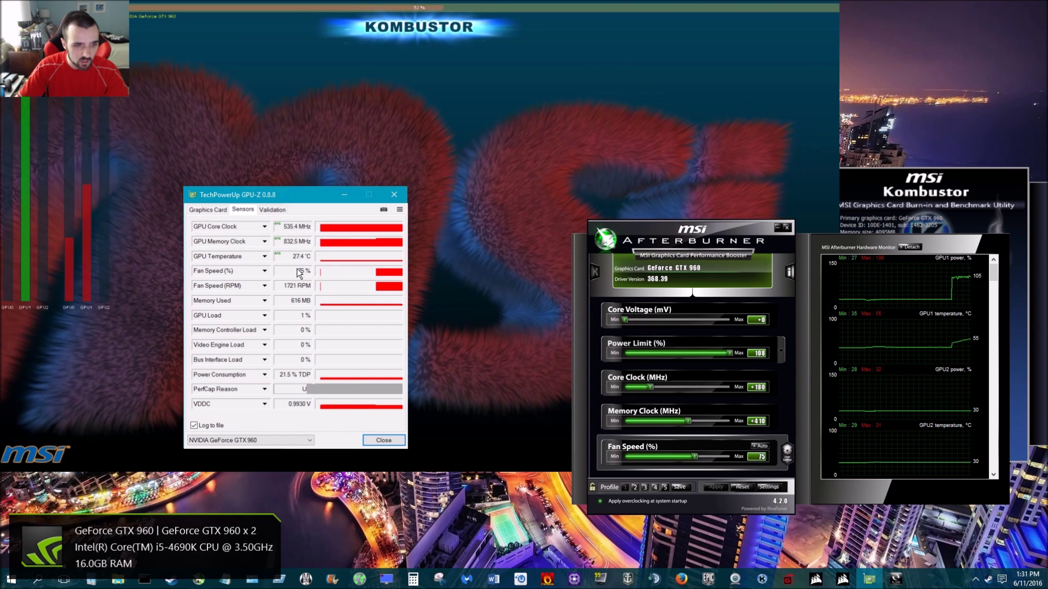
{"action": "left_click", "coordinate": [248, 440]}
{"action": "left_click", "coordinate": [257, 462]}
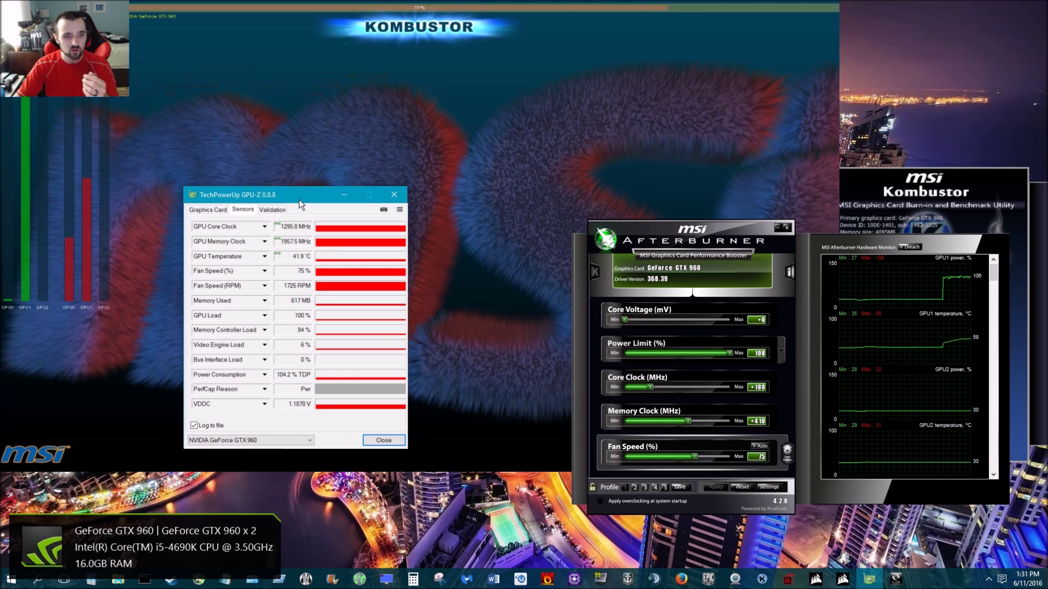
Move GPU-Z next to Afterburner over the running test, and stop the Kombustor test
{"action": "left_click_drag", "start_coordinate": [299, 199], "coordinate": [445, 266]}
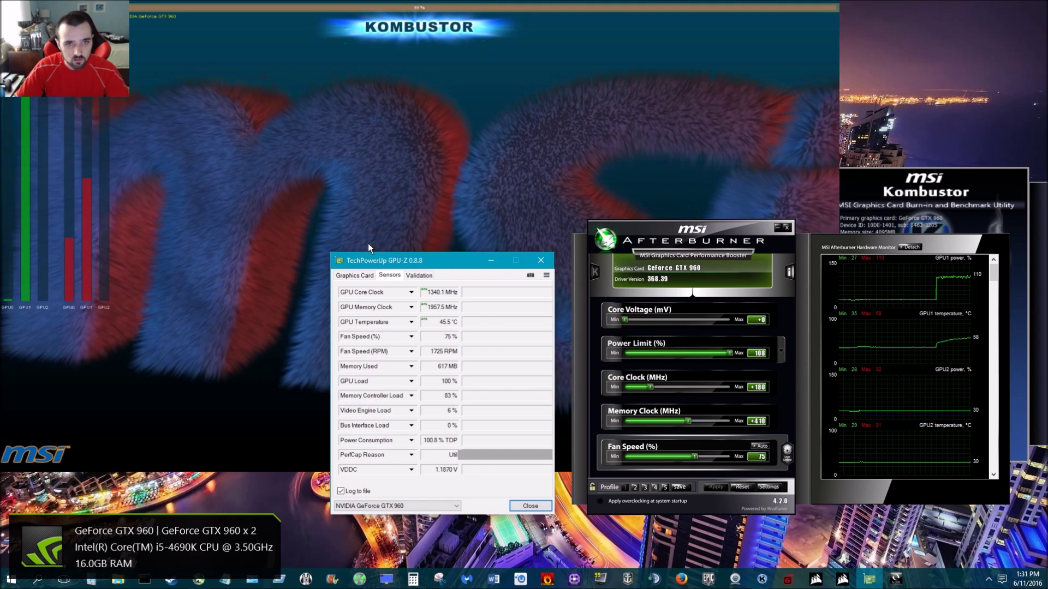
{"action": "key", "text": "Escape"}
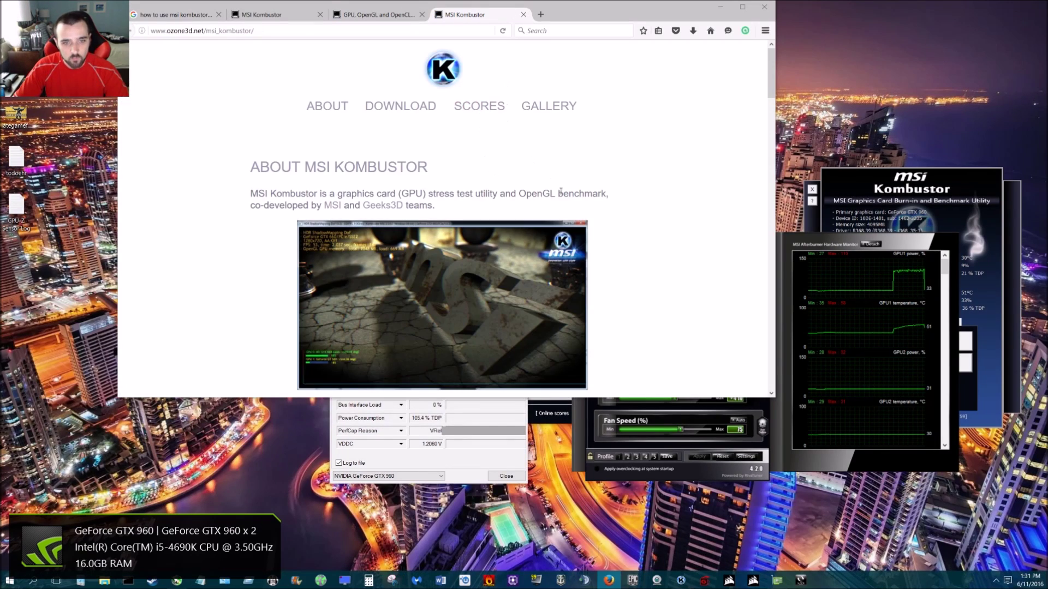
Look through the MSI Kombustor pages in the browser, close the two extra tabs, and minimize the browser
{"action": "scroll", "coordinate": [595, 271], "scroll_direction": "down", "scroll_amount": 12}
{"action": "scroll", "coordinate": [583, 274], "scroll_direction": "down", "scroll_amount": 2}
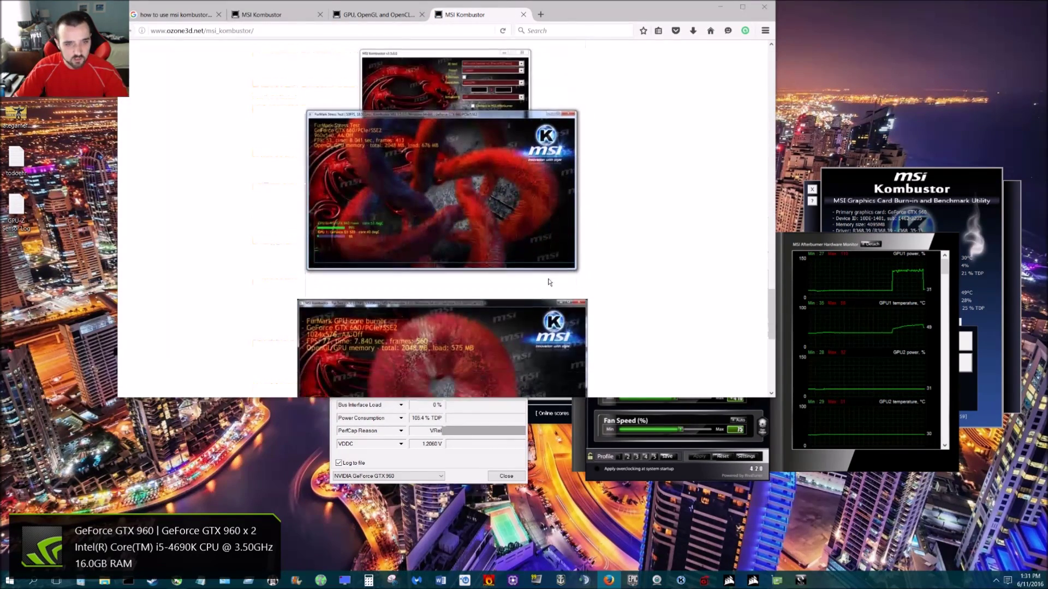
{"action": "left_click", "coordinate": [389, 15]}
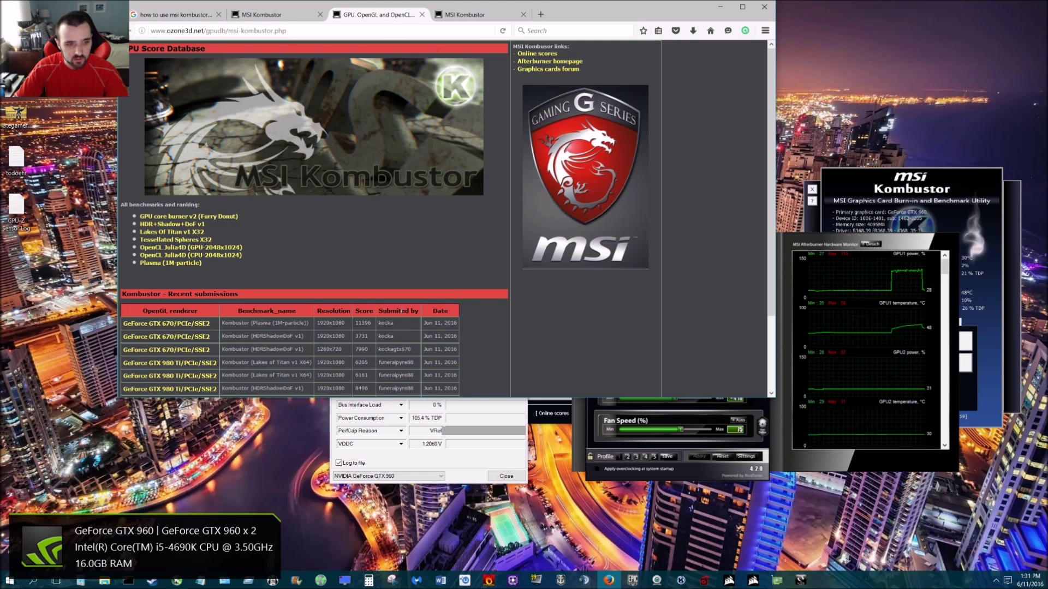
{"action": "scroll", "coordinate": [267, 232], "scroll_direction": "down", "scroll_amount": 3}
{"action": "scroll", "coordinate": [406, 97], "scroll_direction": "up", "scroll_amount": 3}
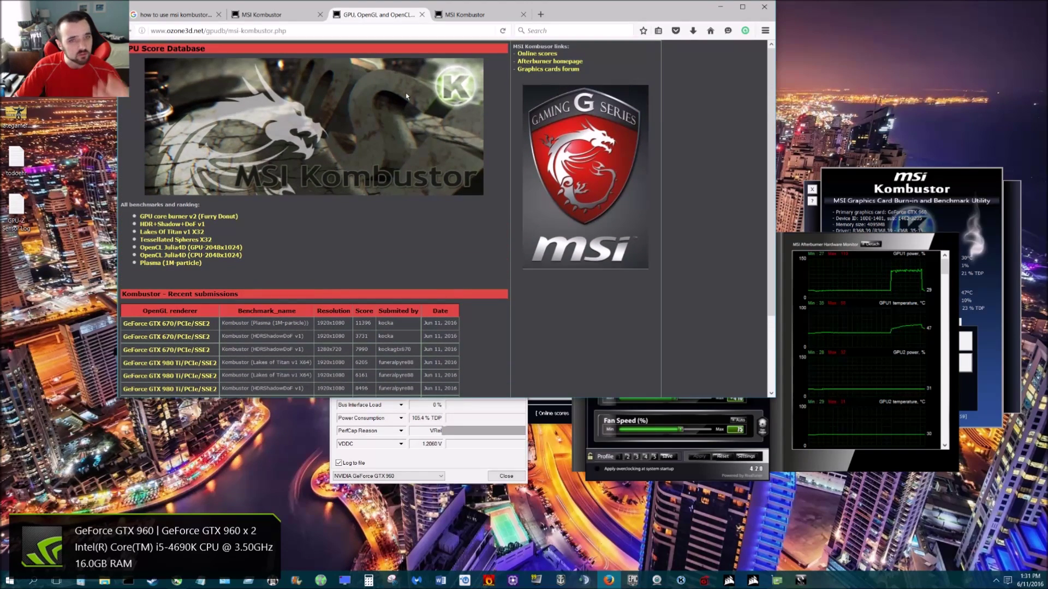
{"action": "left_click", "coordinate": [422, 15]}
{"action": "left_click", "coordinate": [422, 15]}
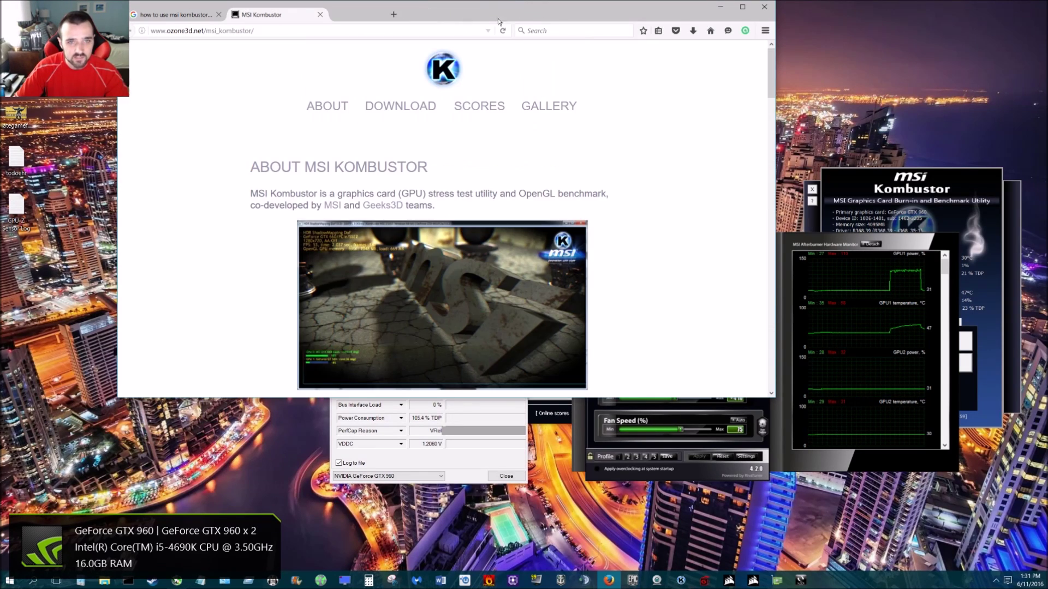
{"action": "left_click", "coordinate": [721, 6]}
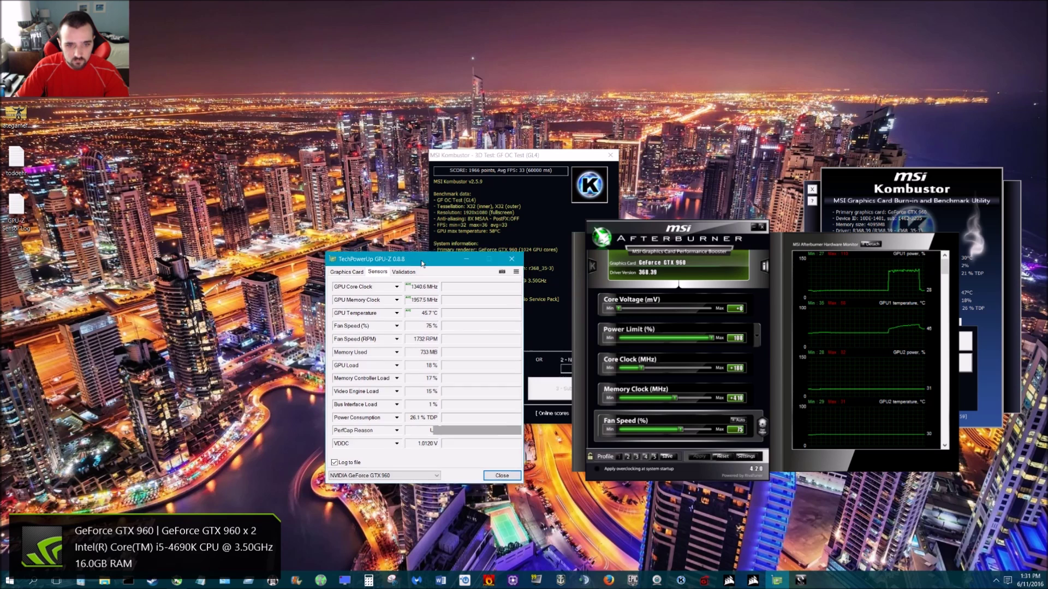
Close the benchmark result and line up GPU-Z, Afterburner and Kombustor side by side, with Kombustor showing its 3D tests
{"action": "left_click_drag", "start_coordinate": [469, 259], "coordinate": [324, 175]}
{"action": "left_click_drag", "start_coordinate": [490, 162], "coordinate": [468, 163]}
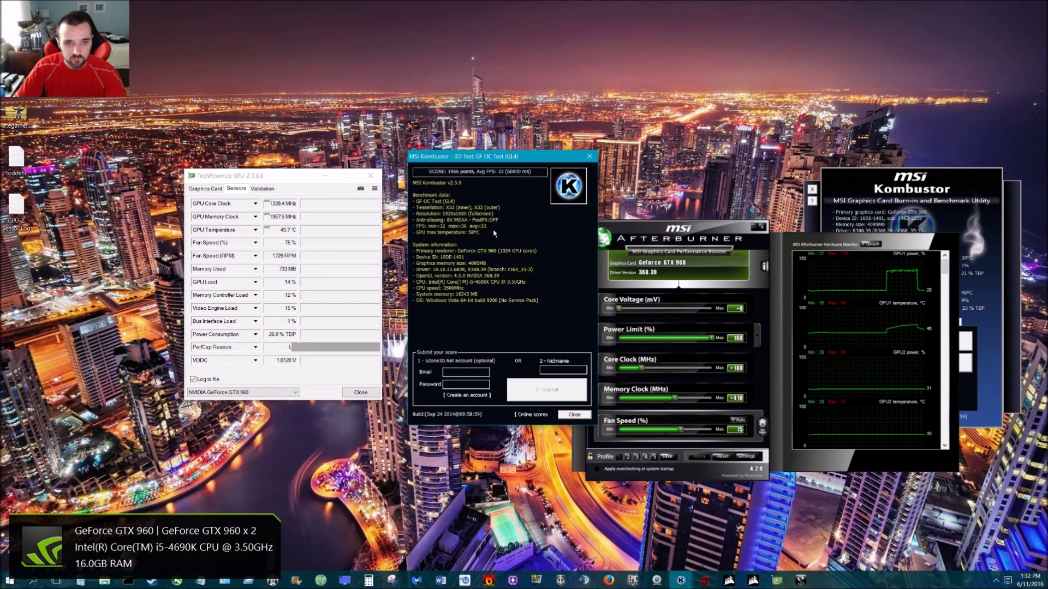
{"action": "left_click", "coordinate": [589, 156]}
{"action": "left_click_drag", "start_coordinate": [619, 247], "coordinate": [430, 170]}
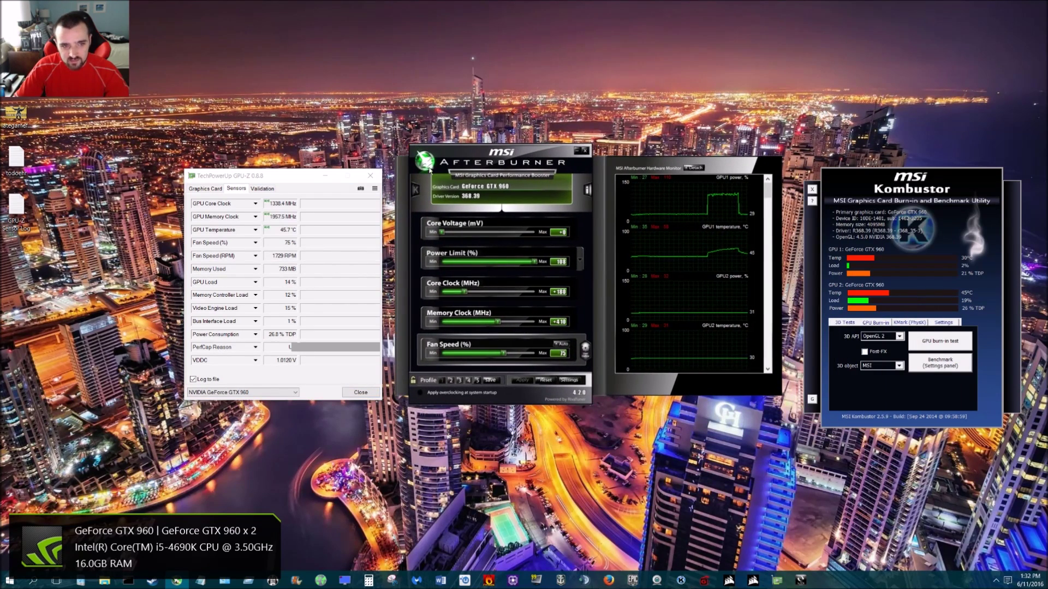
{"action": "left_click_drag", "start_coordinate": [276, 176], "coordinate": [253, 173]}
{"action": "left_click_drag", "start_coordinate": [489, 156], "coordinate": [466, 160]}
{"action": "left_click_drag", "start_coordinate": [875, 180], "coordinate": [849, 162]}
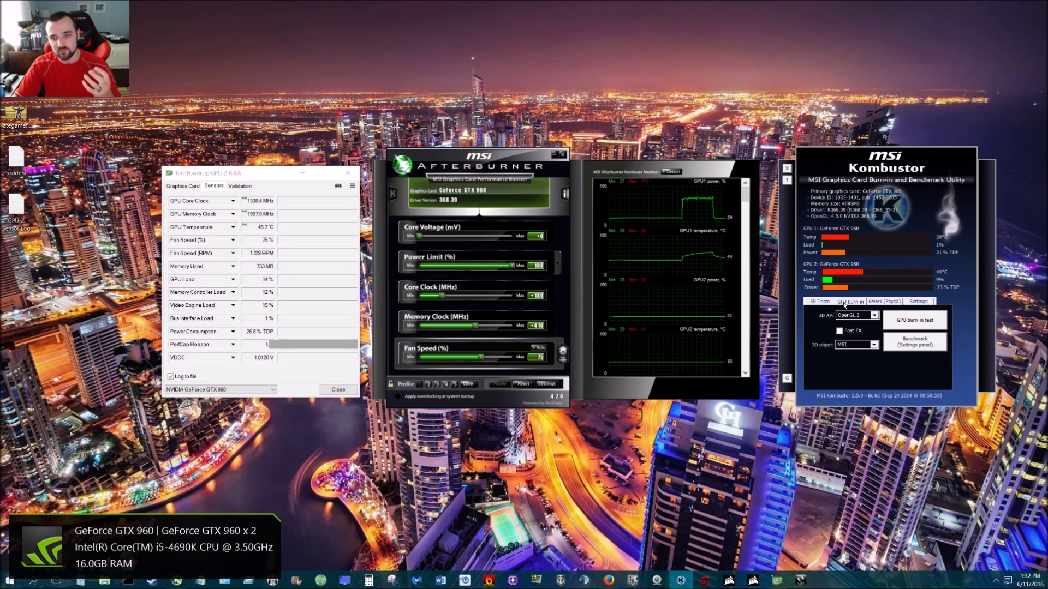
{"action": "left_click", "coordinate": [825, 302]}
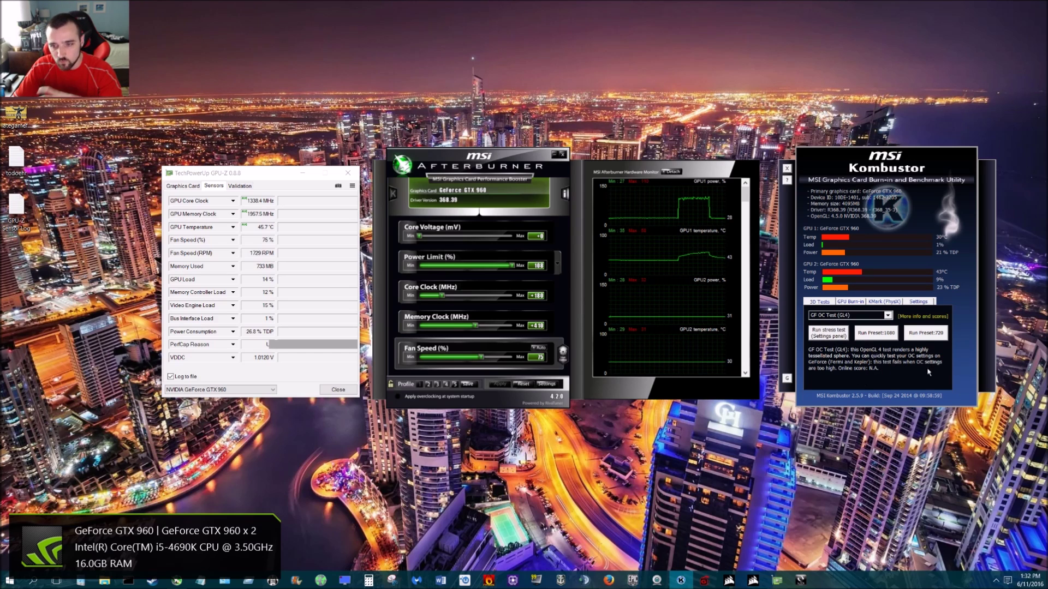
Set the core clock offset to +180 MHz and the memory clock offset to +420 MHz in Afterburner, and apply them
{"action": "left_click", "coordinate": [536, 296]}
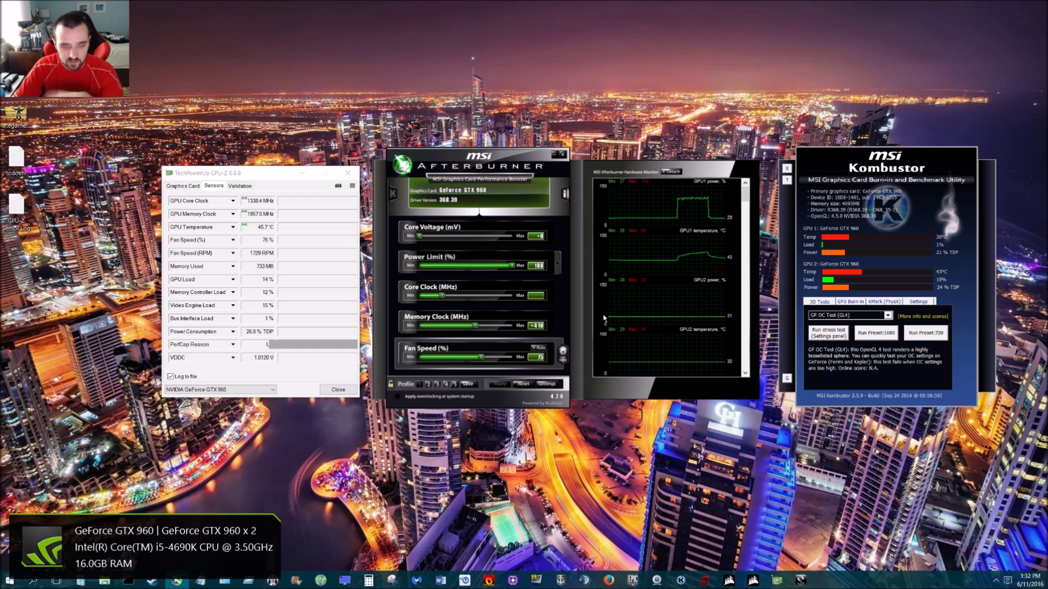
{"action": "type", "text": "190"}
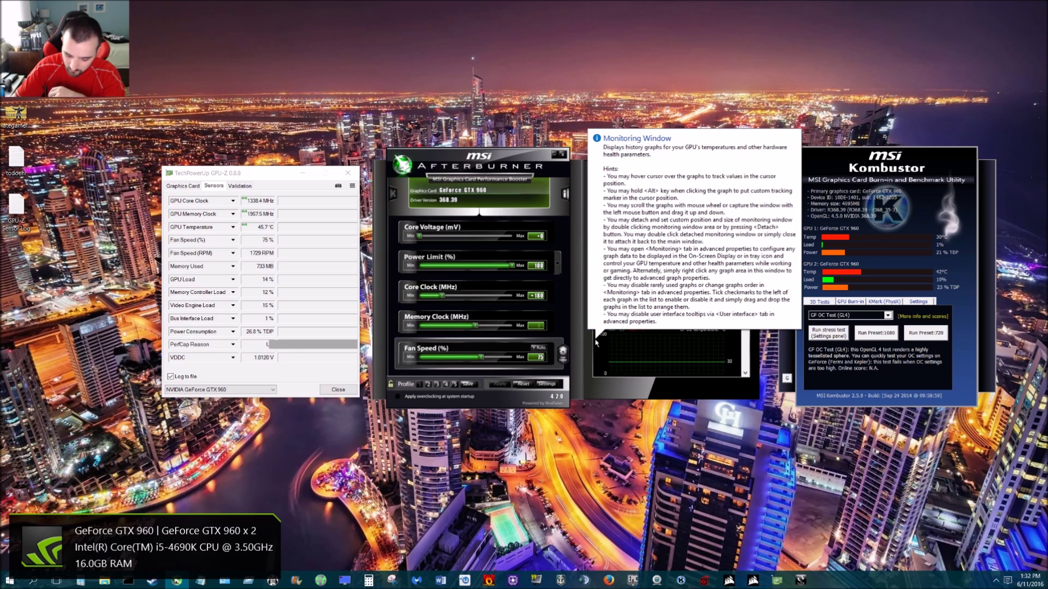
{"action": "left_click", "coordinate": [501, 384]}
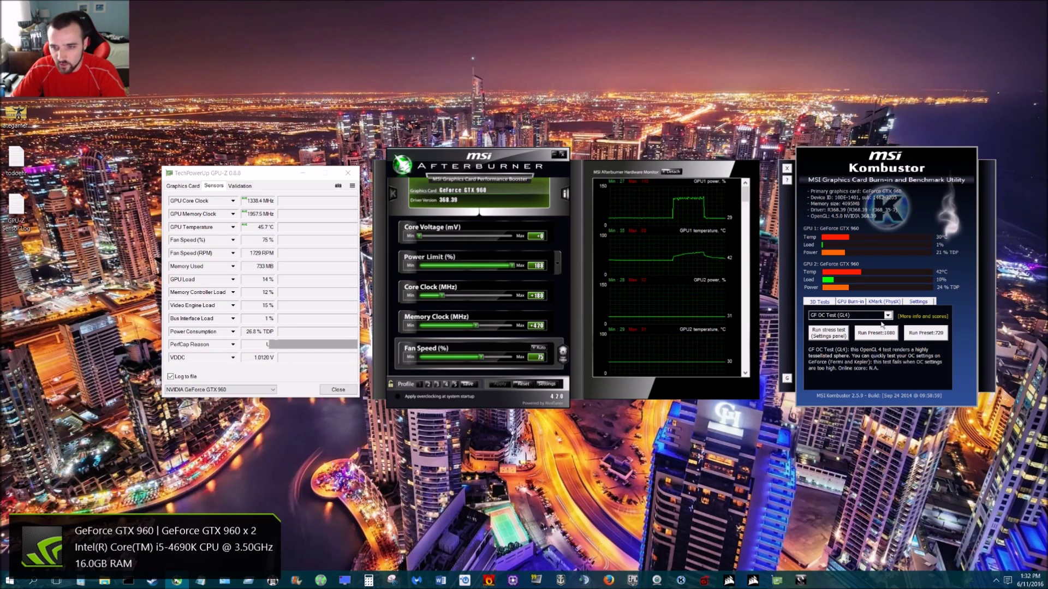
Check Kombustor's anti-aliasing and resolution settings, and start the KMark PhysX stress test
{"action": "left_click", "coordinate": [927, 303]}
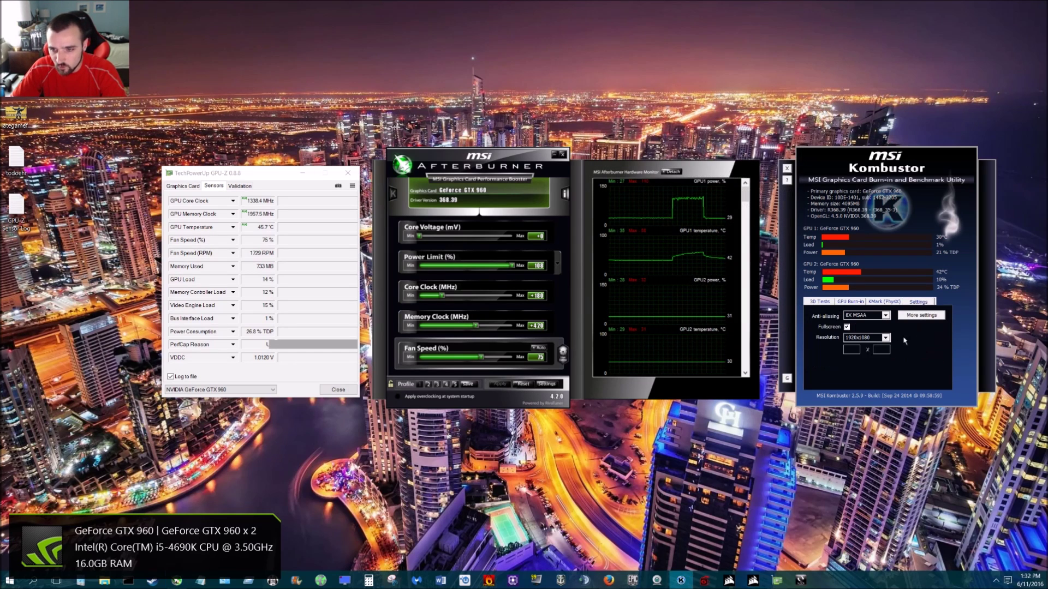
{"action": "left_click", "coordinate": [876, 302]}
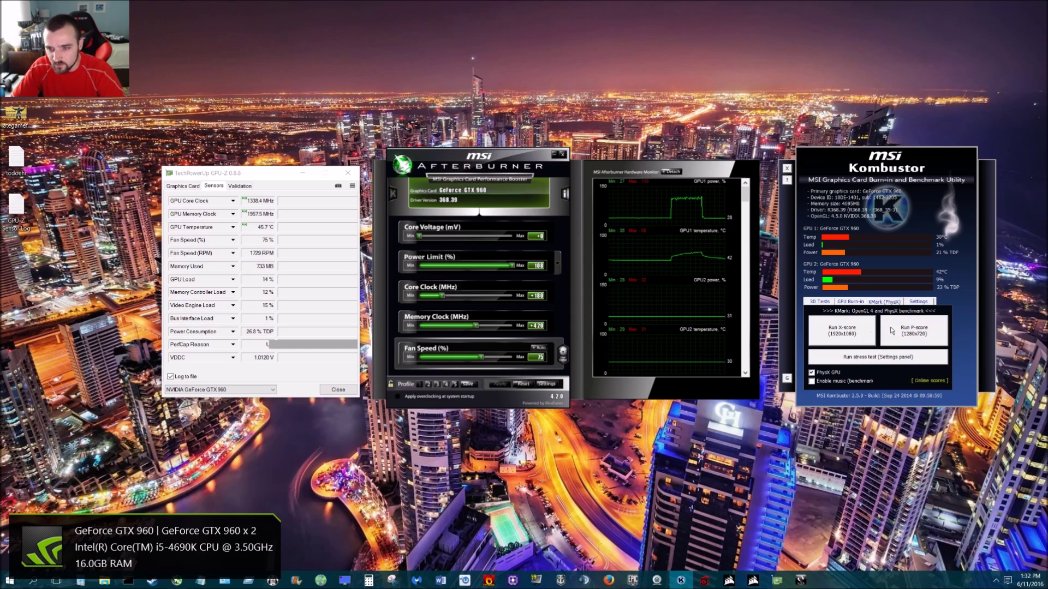
{"action": "left_click", "coordinate": [877, 359]}
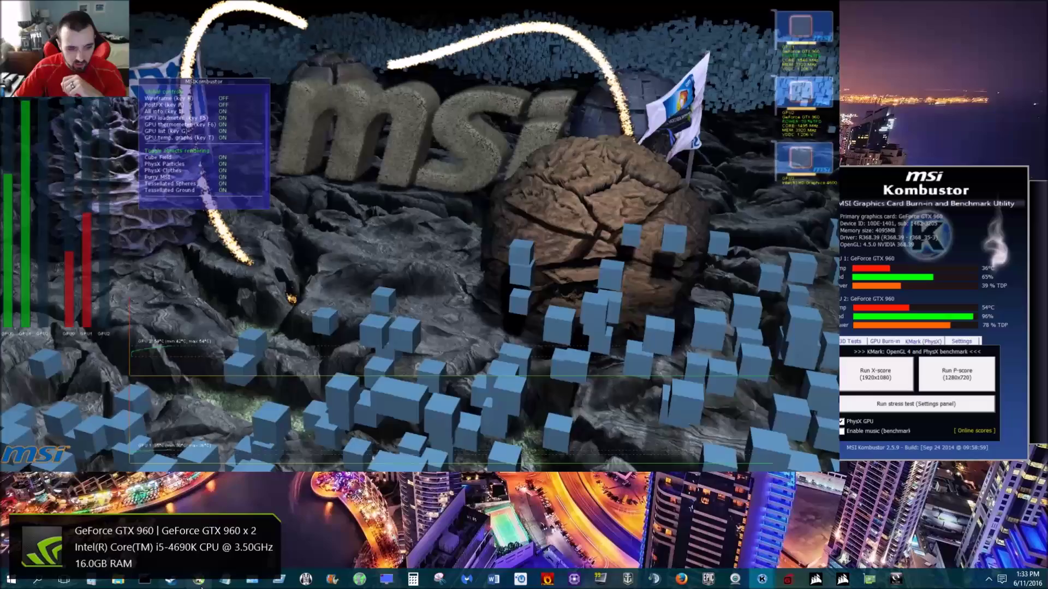
Bring up Afterburner during the stress test, set and apply a fan speed of 90%, and minimize it
{"action": "left_click", "coordinate": [199, 582]}
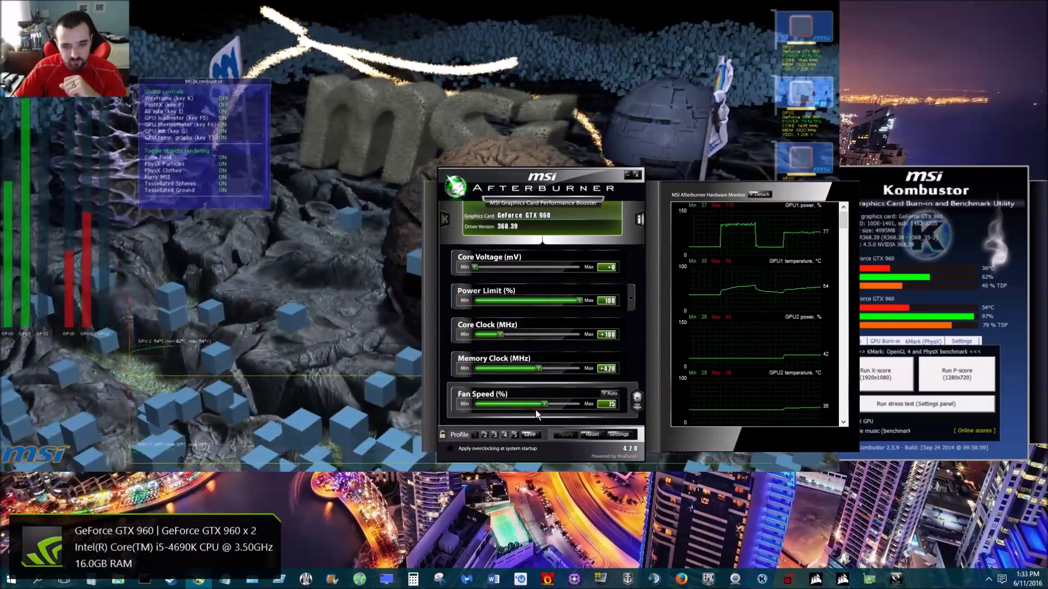
{"action": "left_click_drag", "start_coordinate": [545, 406], "coordinate": [566, 402]}
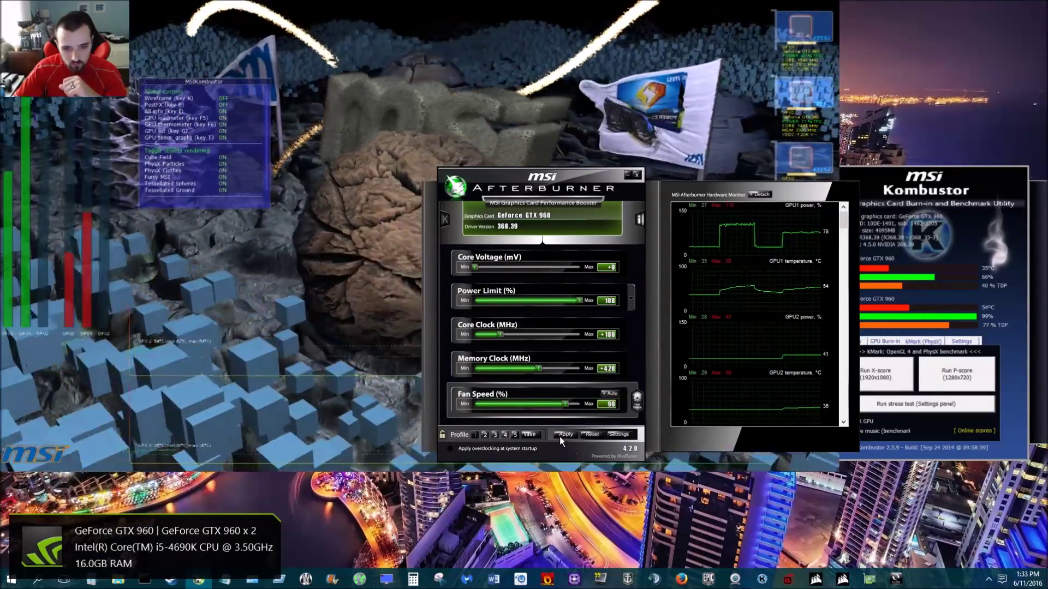
{"action": "left_click", "coordinate": [564, 435]}
{"action": "left_click", "coordinate": [627, 175]}
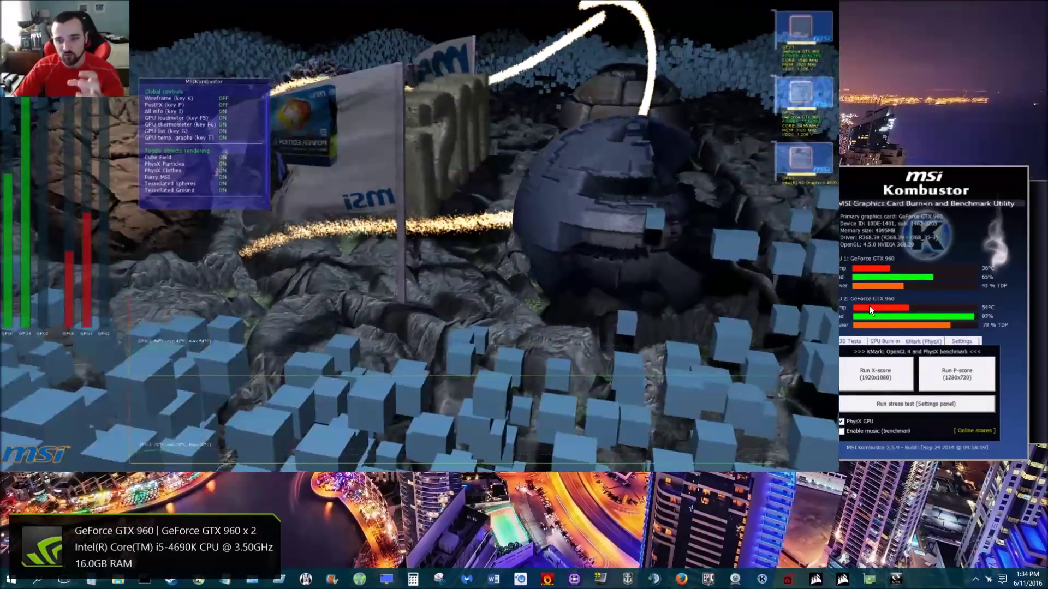
Stop the KMark stress test and line up Kombustor and GPU-Z beside Afterburner
{"action": "left_click", "coordinate": [840, 192]}
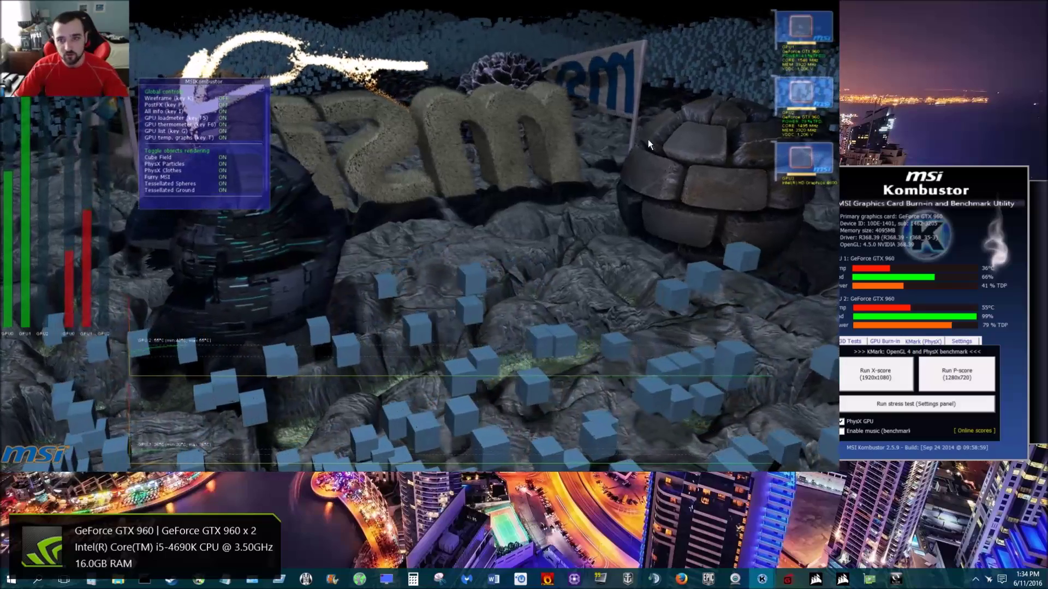
{"action": "key", "text": "Escape"}
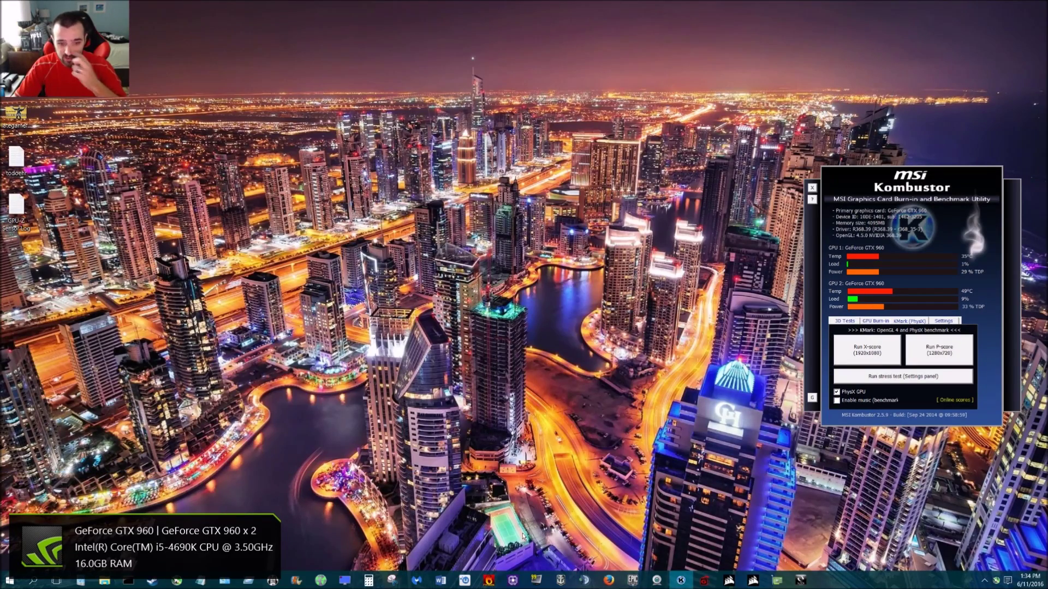
{"action": "left_click_drag", "start_coordinate": [860, 178], "coordinate": [819, 147]}
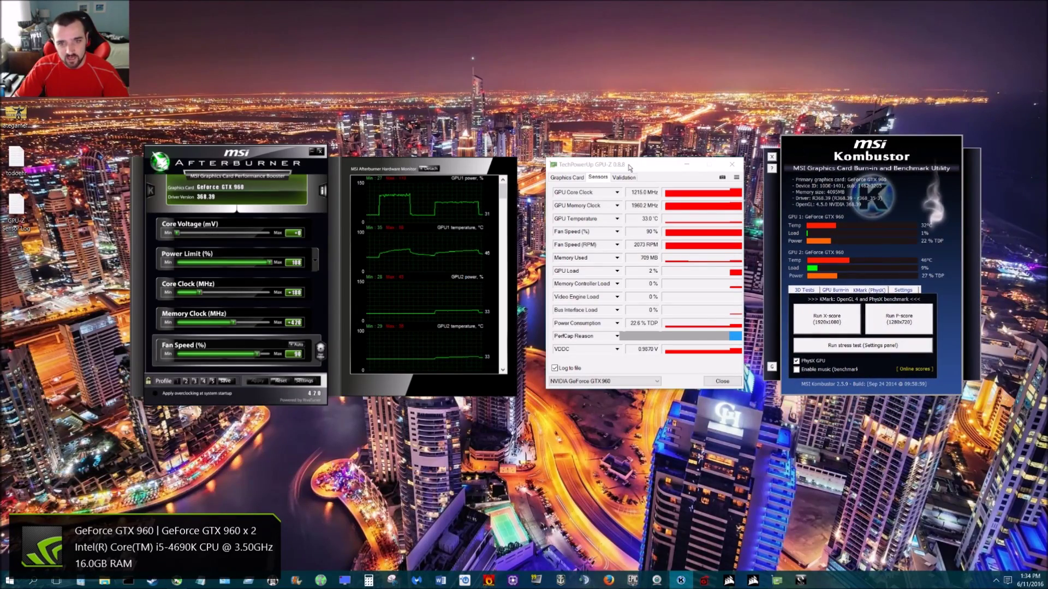
{"action": "left_click_drag", "start_coordinate": [628, 165], "coordinate": [622, 161]}
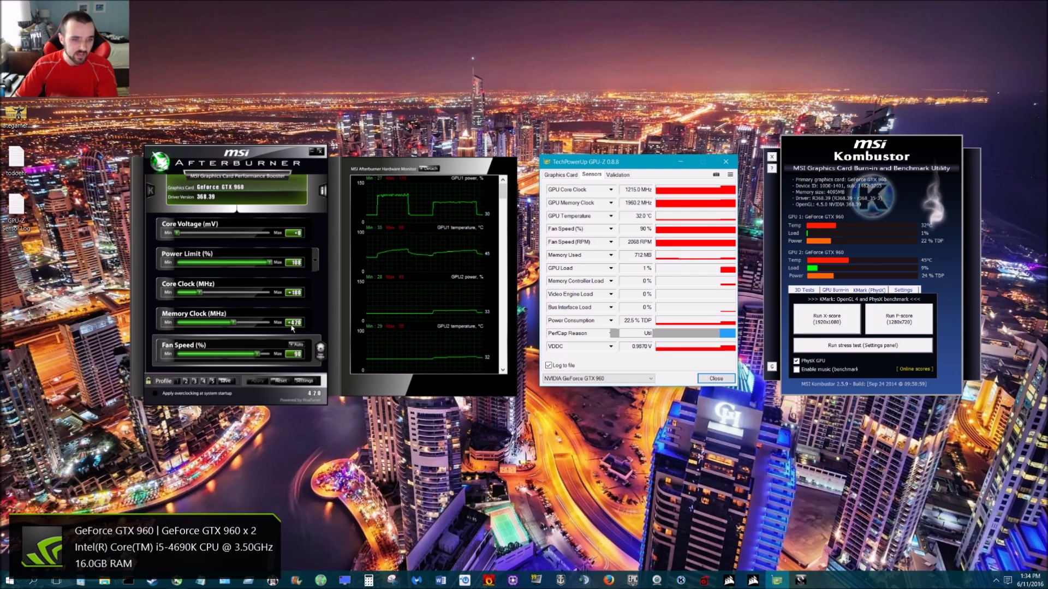
Load a saved overclocking profile in Afterburner and set the core clock offset to +170 MHz
{"action": "mouse_move", "coordinate": [299, 326]}
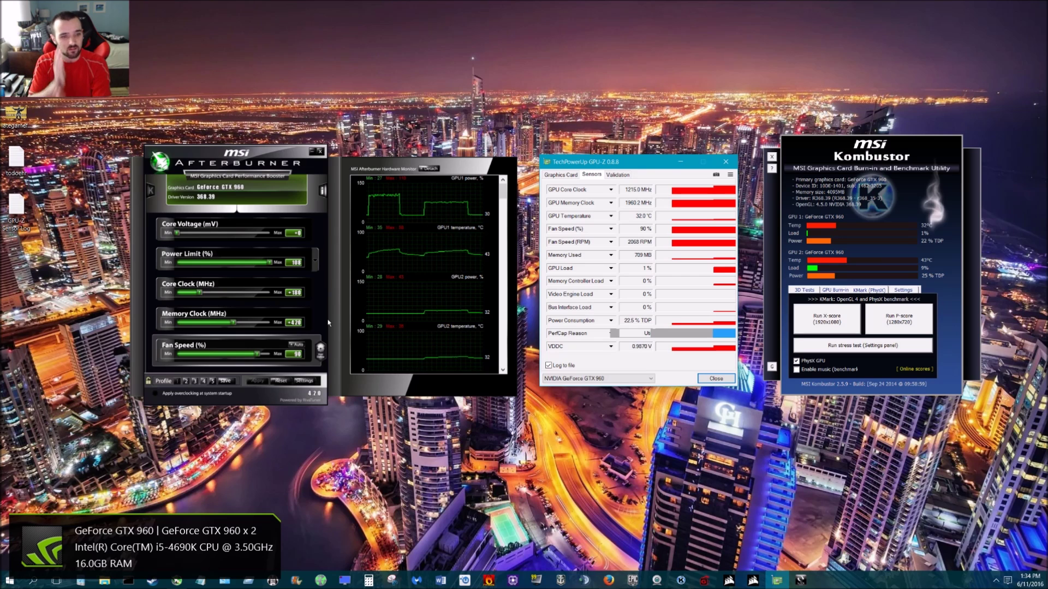
{"action": "left_click", "coordinate": [198, 382]}
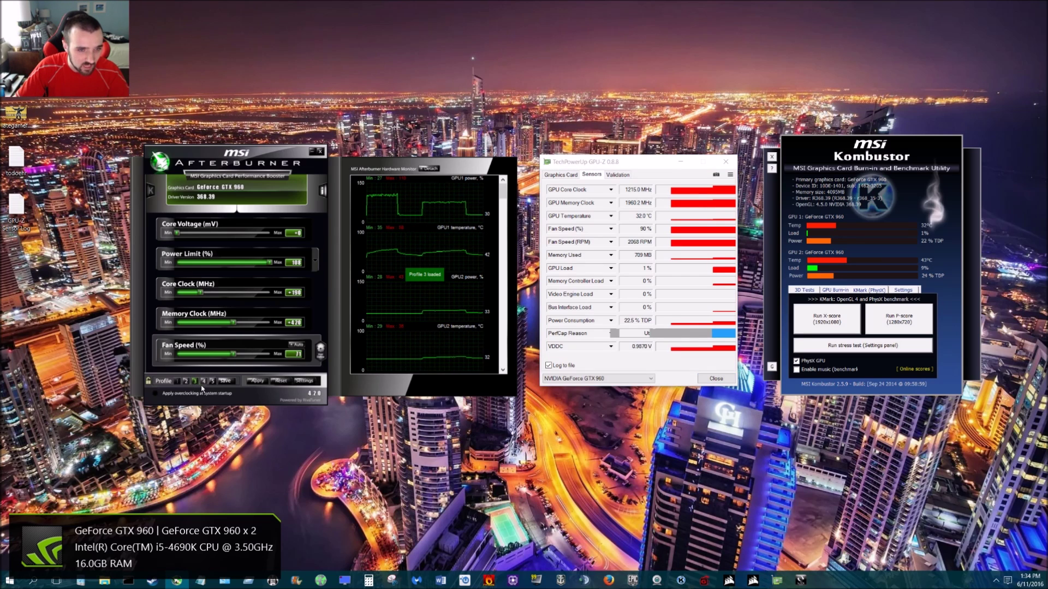
{"action": "left_click", "coordinate": [295, 293]}
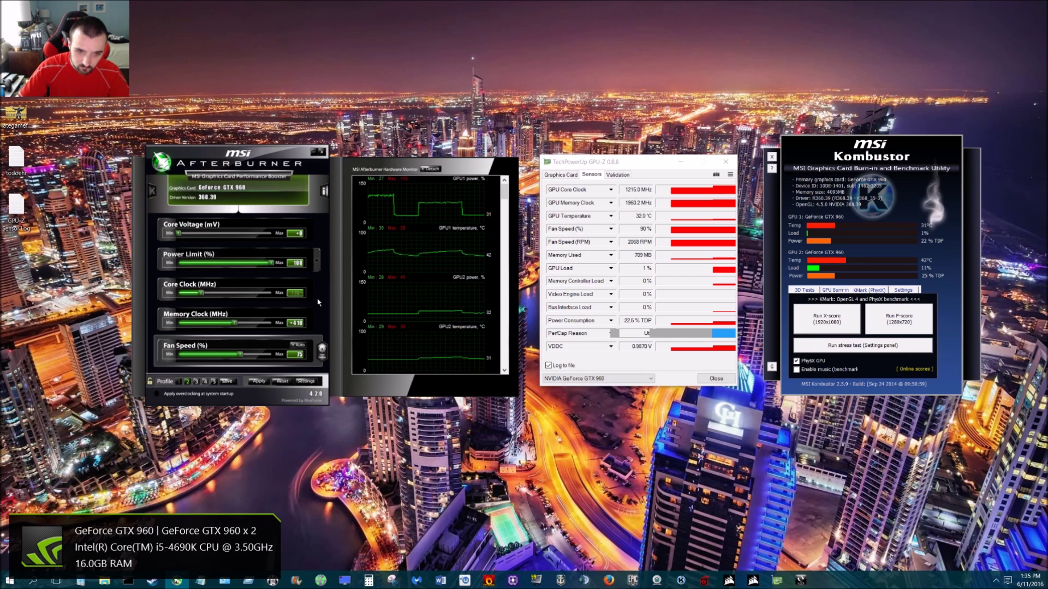
{"action": "type", "text": "170"}
{"action": "key", "text": "Return"}
Set the memory clock offset to +420 MHz and apply the new clock settings
{"action": "left_click", "coordinate": [301, 324]}
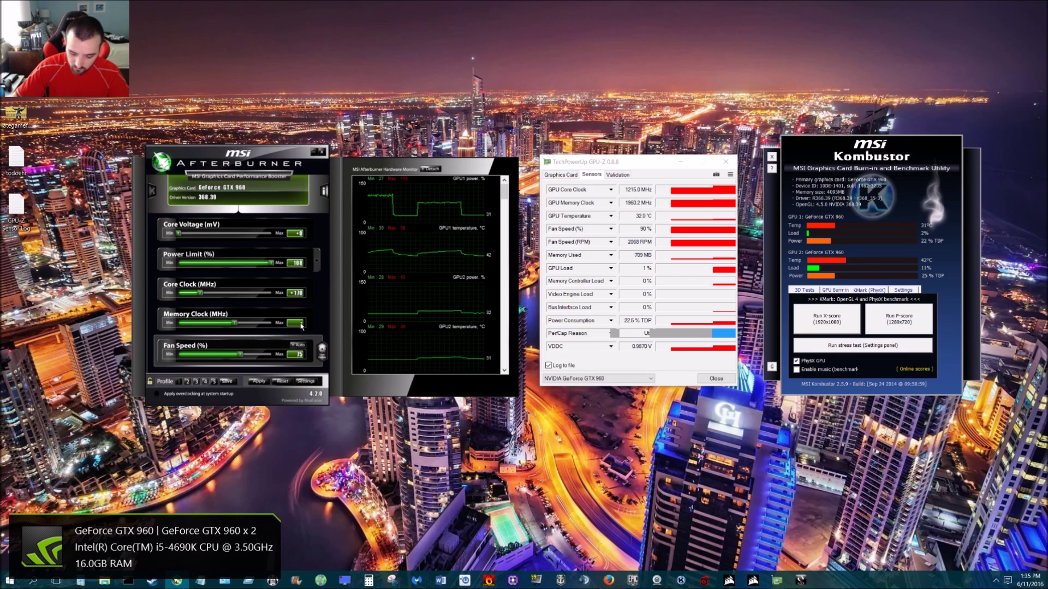
{"action": "type", "text": "420"}
{"action": "key", "text": "Return"}
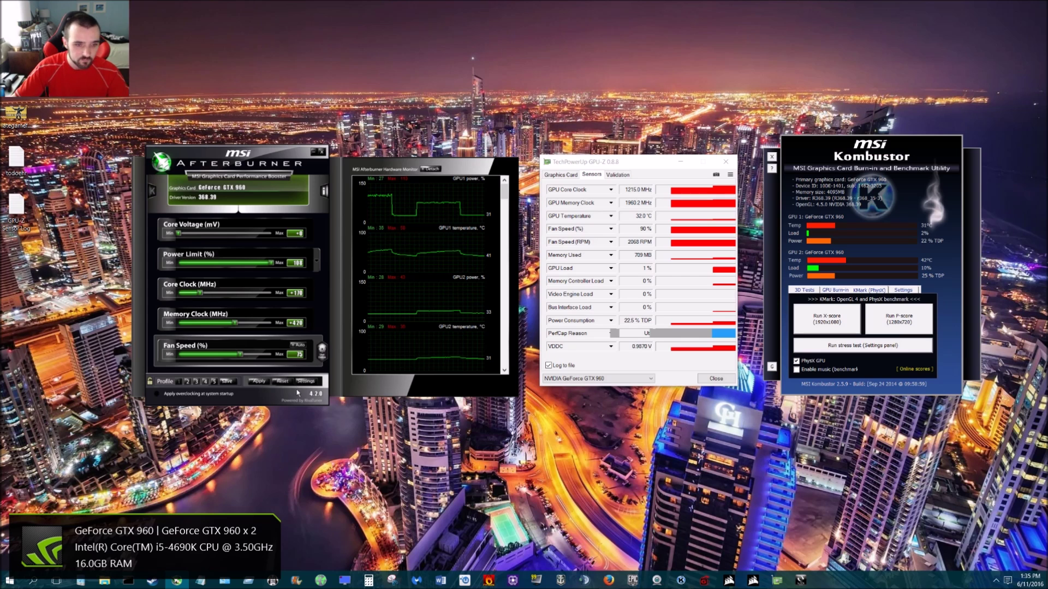
{"action": "left_click", "coordinate": [258, 381]}
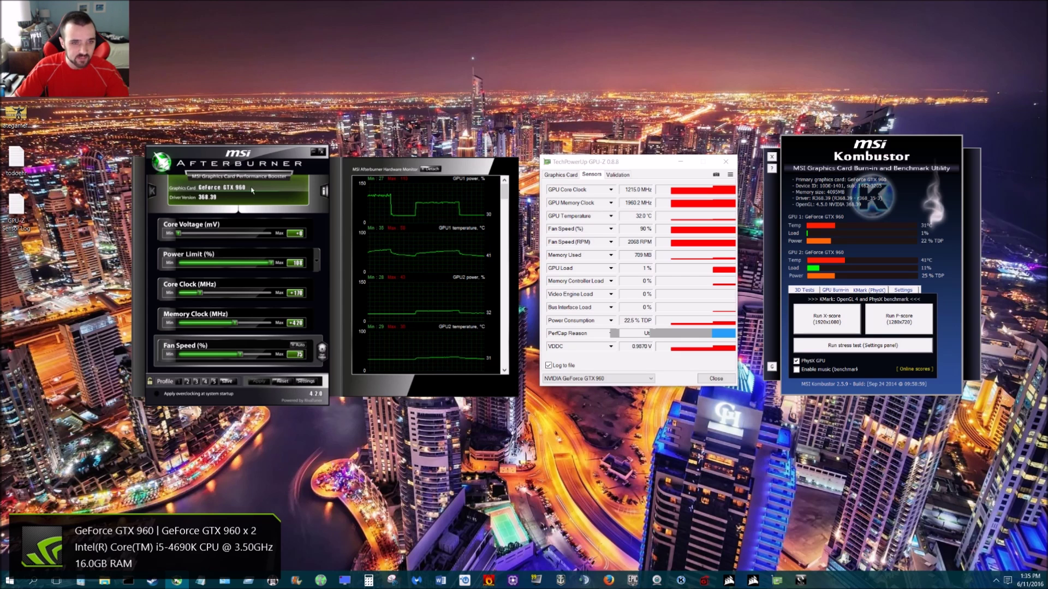
Shift the Afterburner, GPU-Z and Kombustor windows so they sit evenly side by side
{"action": "left_click_drag", "start_coordinate": [259, 156], "coordinate": [245, 153]}
{"action": "left_click_drag", "start_coordinate": [633, 161], "coordinate": [618, 161]}
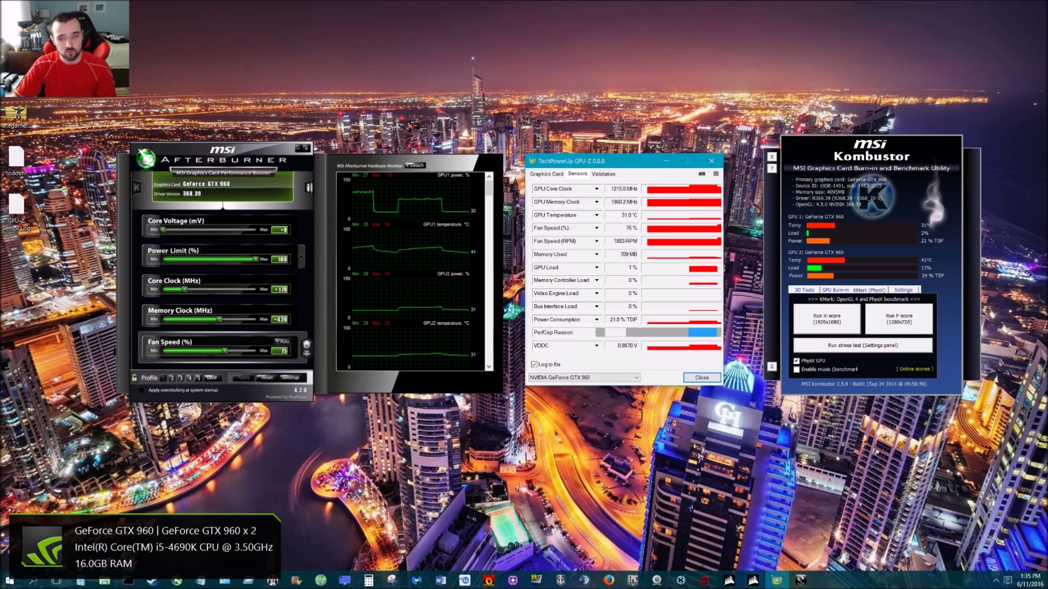
{"action": "left_click_drag", "start_coordinate": [815, 153], "coordinate": [799, 156]}
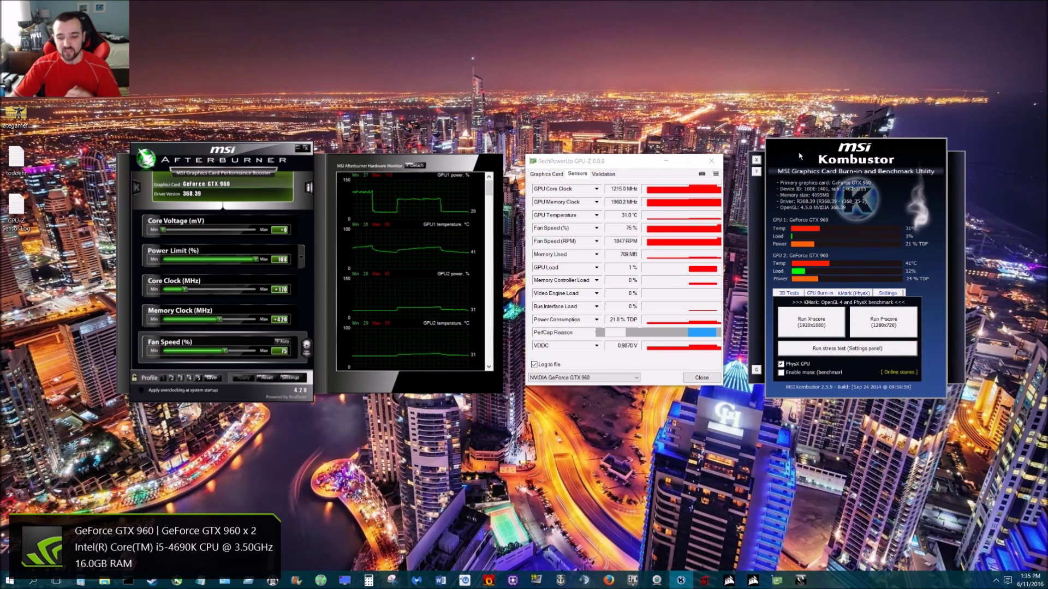
Look over the games in the Steam library, minimize Steam, and return to Kombustor's 3D tests
{"action": "left_click", "coordinate": [157, 582]}
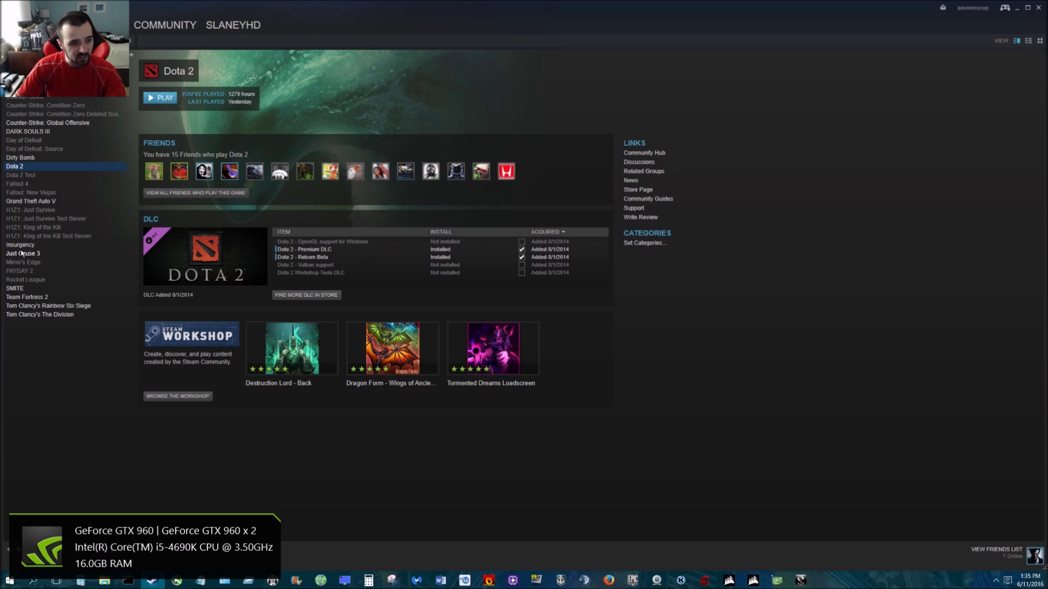
{"action": "left_click", "coordinate": [1016, 10]}
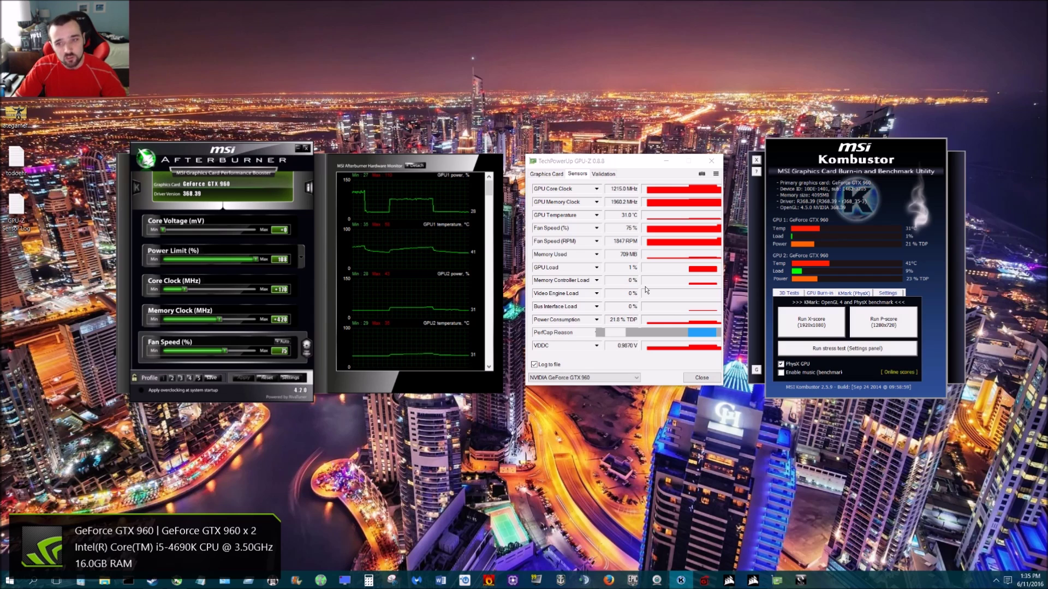
{"action": "left_click", "coordinate": [791, 294]}
{"action": "mouse_move", "coordinate": [412, 353]}
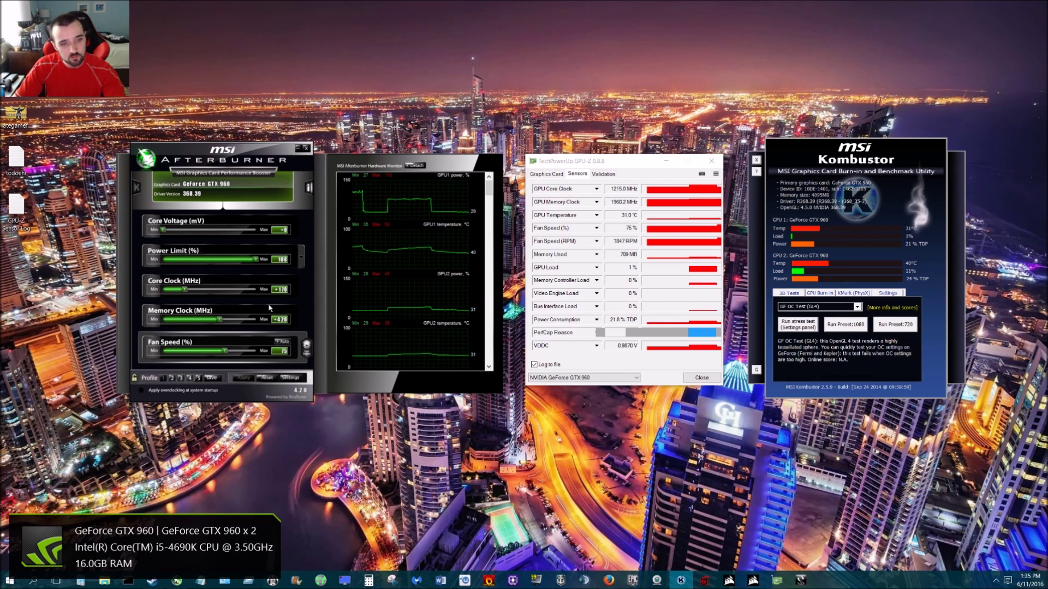
Look over Kombustor's GPU burn-in test options and return to its 3D tests
{"action": "left_click", "coordinate": [820, 294]}
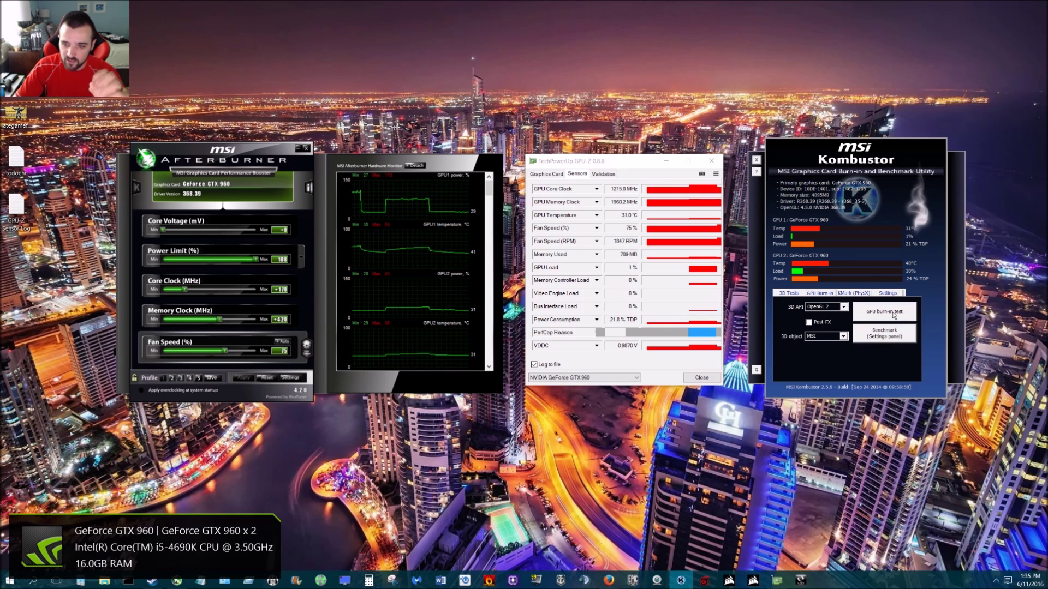
{"action": "left_click", "coordinate": [789, 293]}
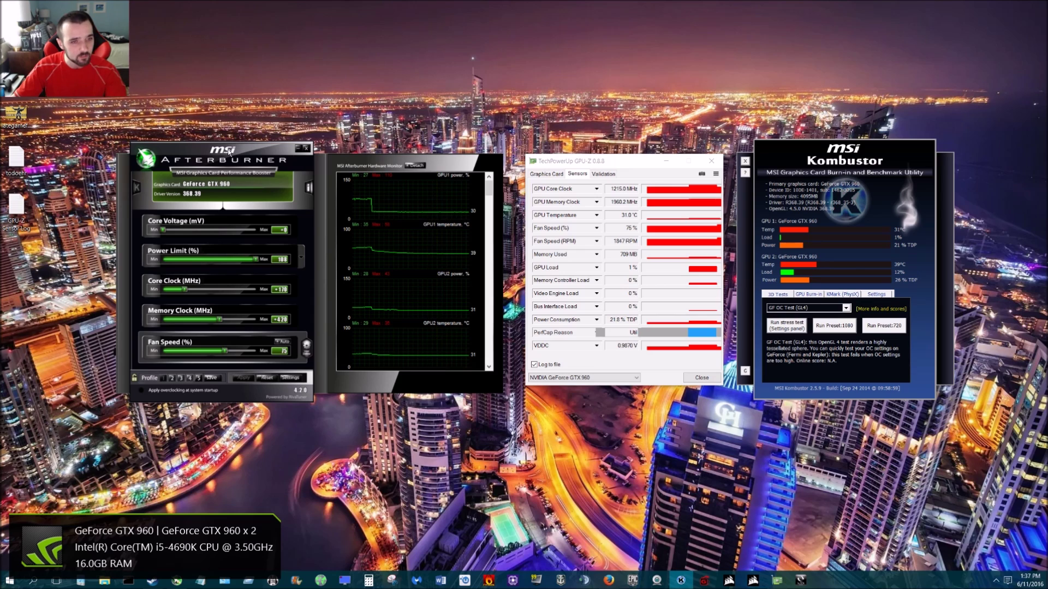
Compare saved overclocking profiles 2, 4 and 5 in Afterburner, and load and apply profile 2
{"action": "left_click", "coordinate": [171, 378]}
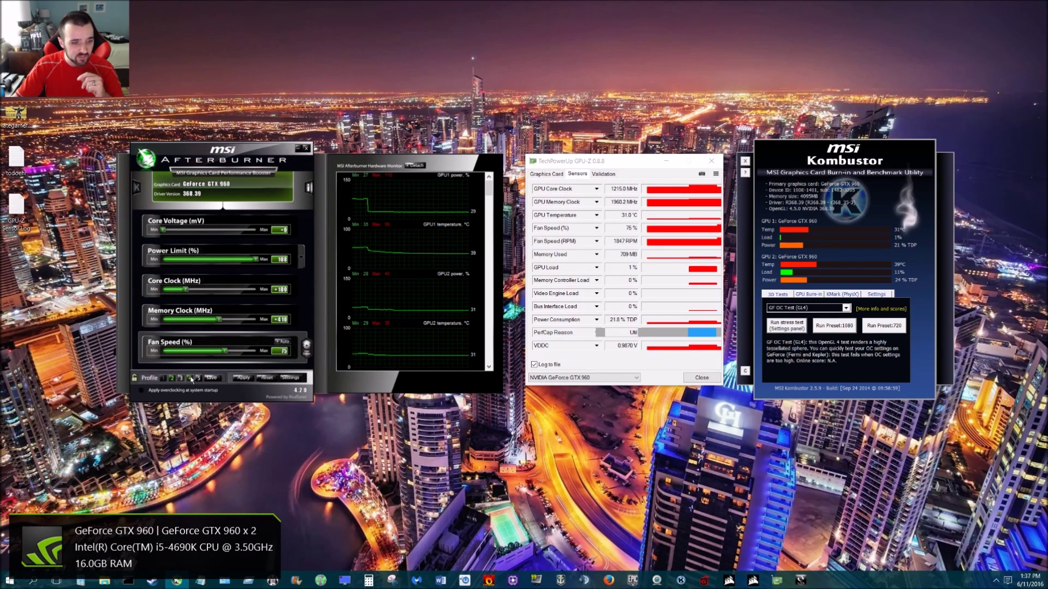
{"action": "left_click", "coordinate": [191, 380]}
{"action": "left_click", "coordinate": [198, 380]}
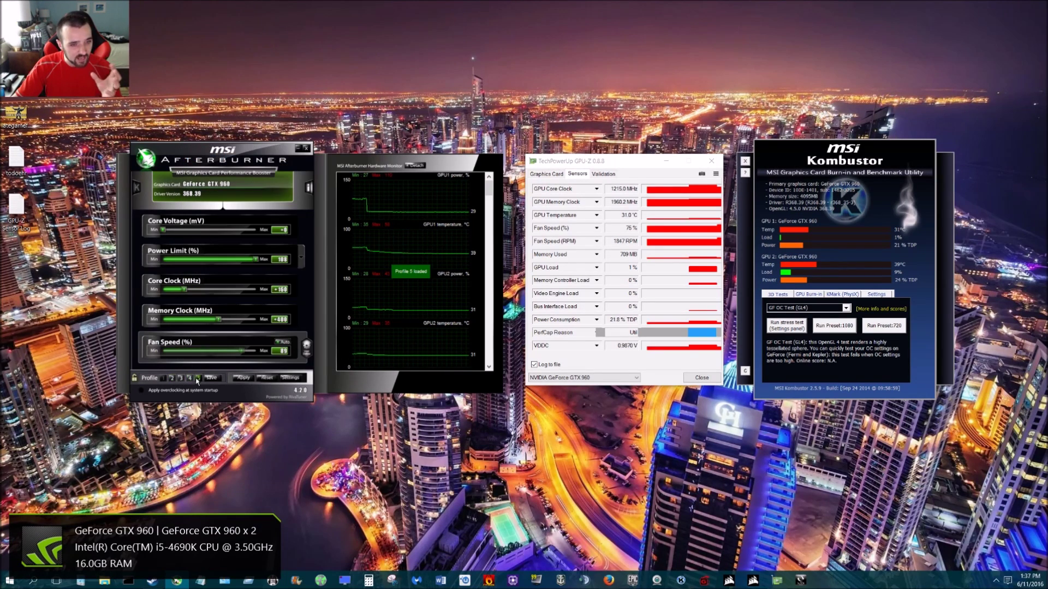
{"action": "left_click", "coordinate": [190, 379]}
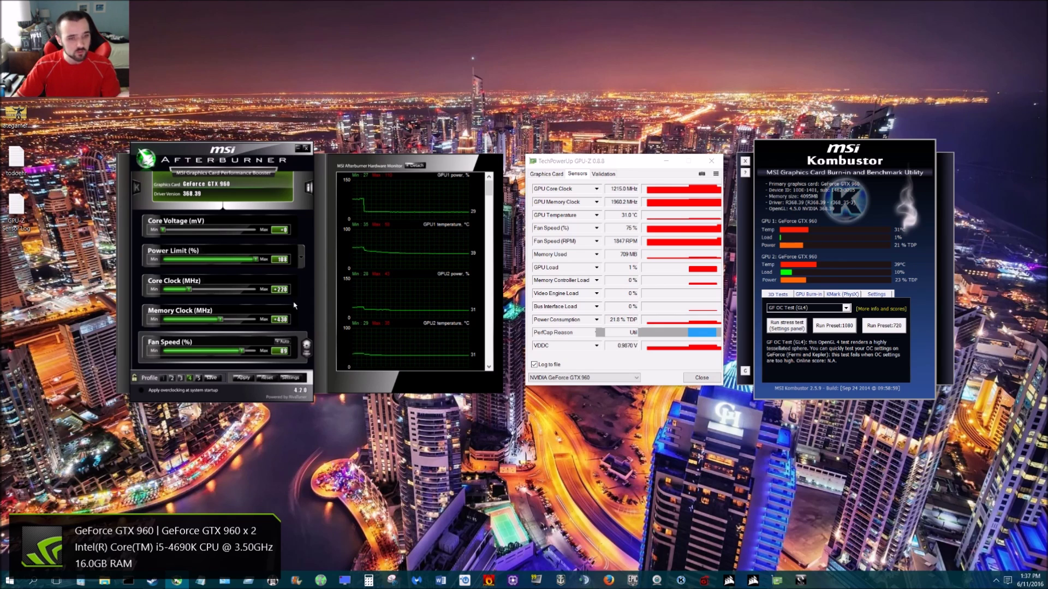
{"action": "left_click", "coordinate": [171, 378]}
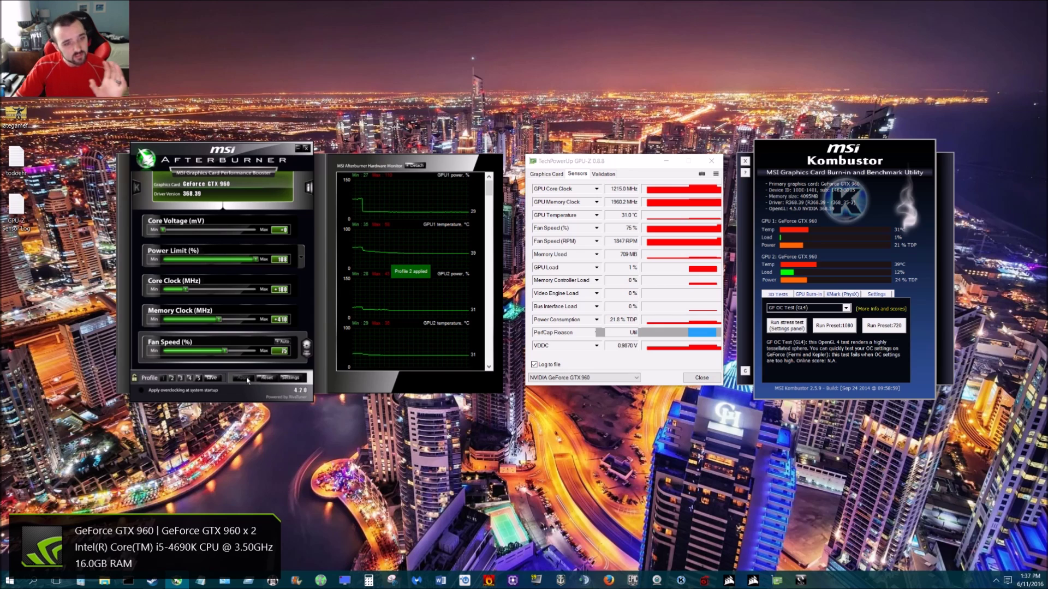